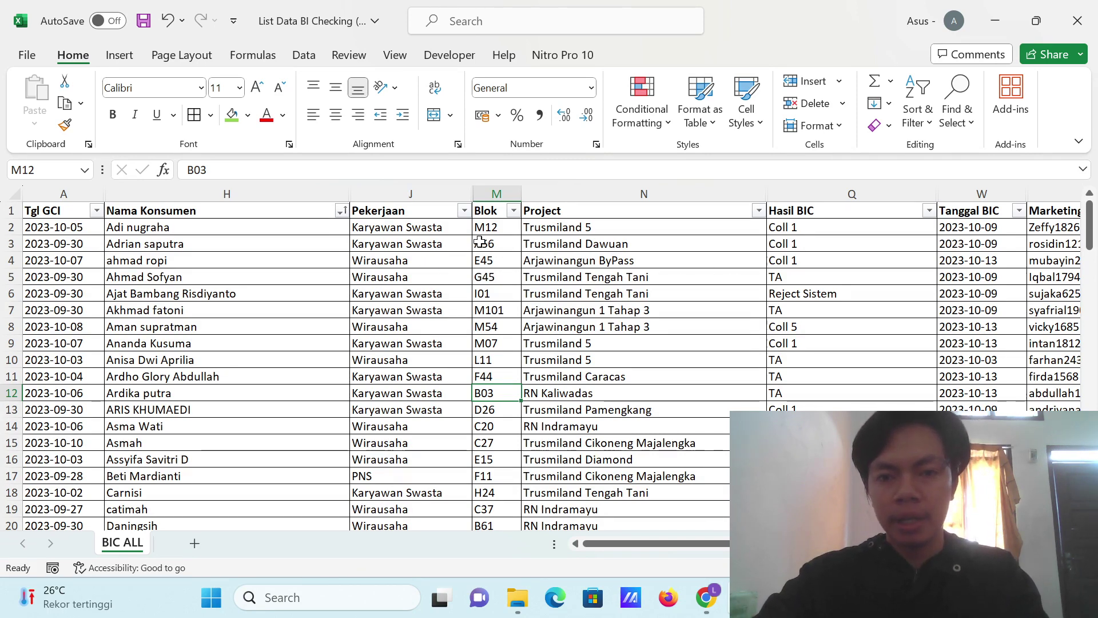
# Step: Examine the customer records in the list and the values in the Hasil BIC column
pyautogui.scroll(-3, 731, 280)
pyautogui.scroll(3, 729, 289)
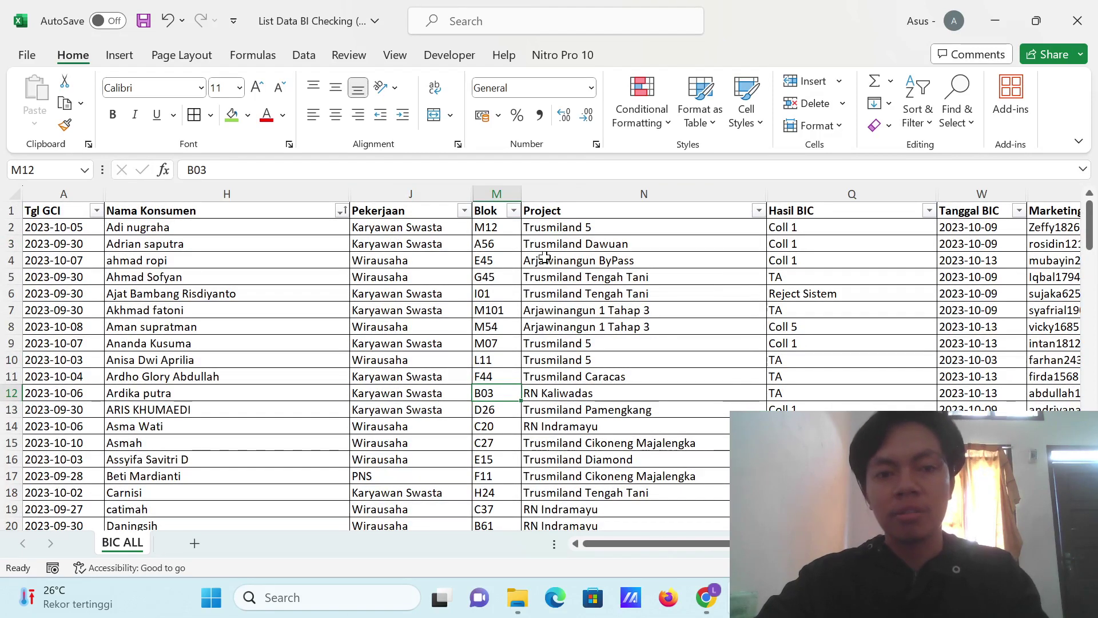
pyautogui.scroll(-1, 389, 264)
pyautogui.scroll(1, 442, 277)
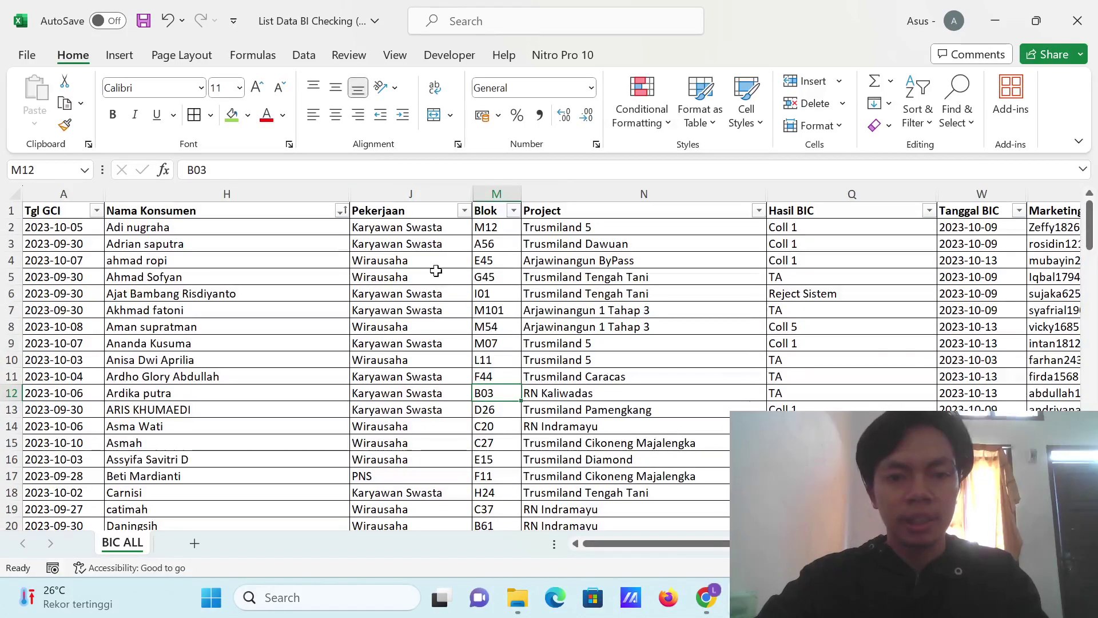
pyautogui.click(220, 238)
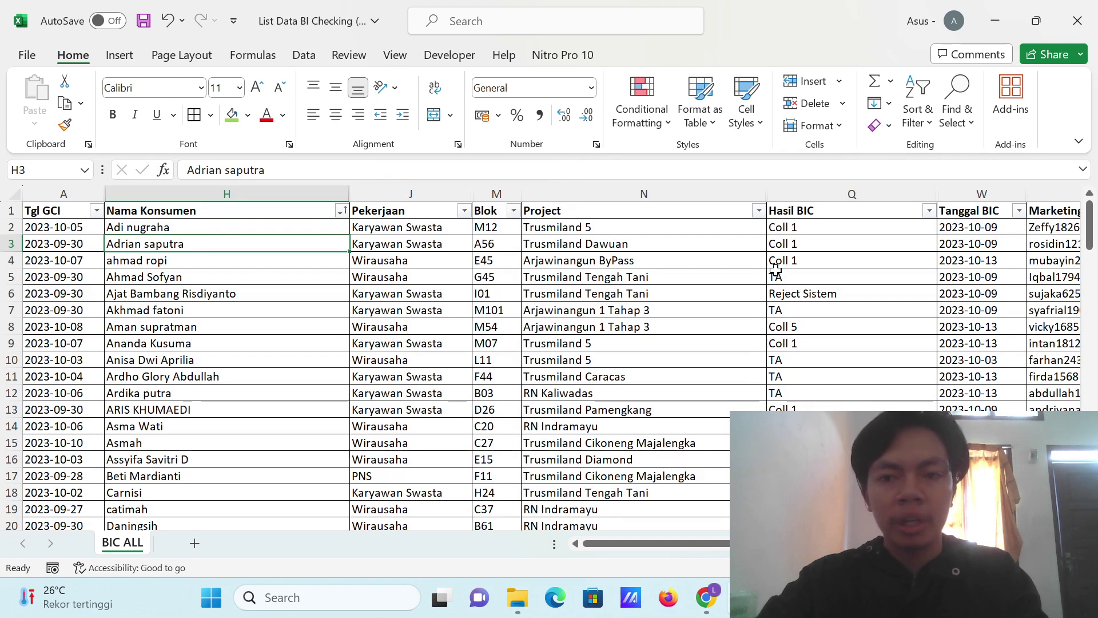
pyautogui.click(807, 227)
pyautogui.click(810, 195)
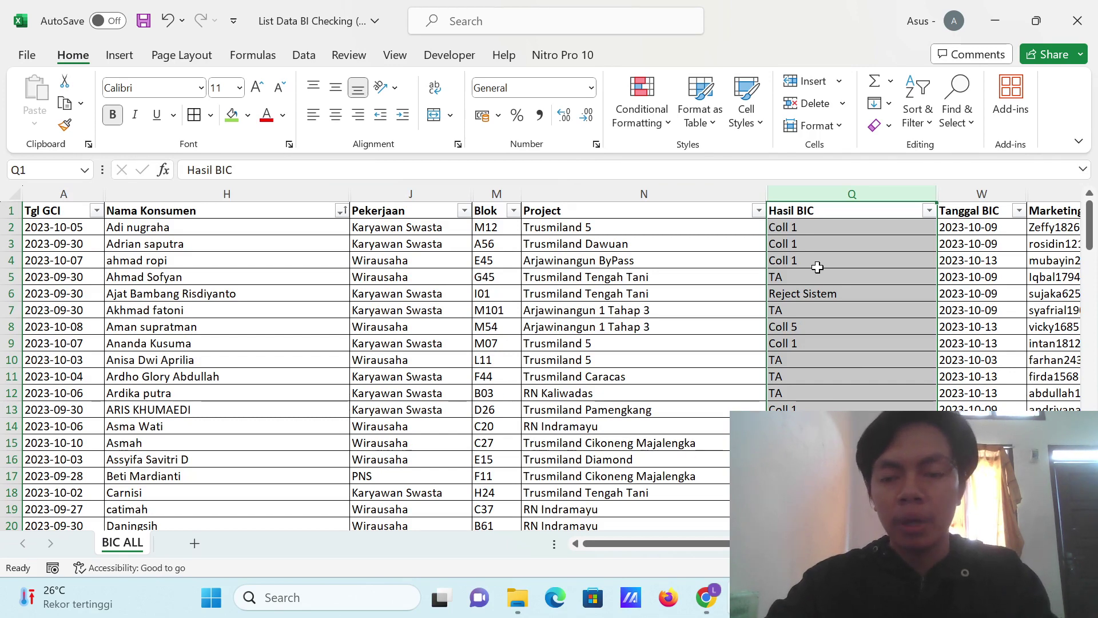
pyautogui.click(818, 267)
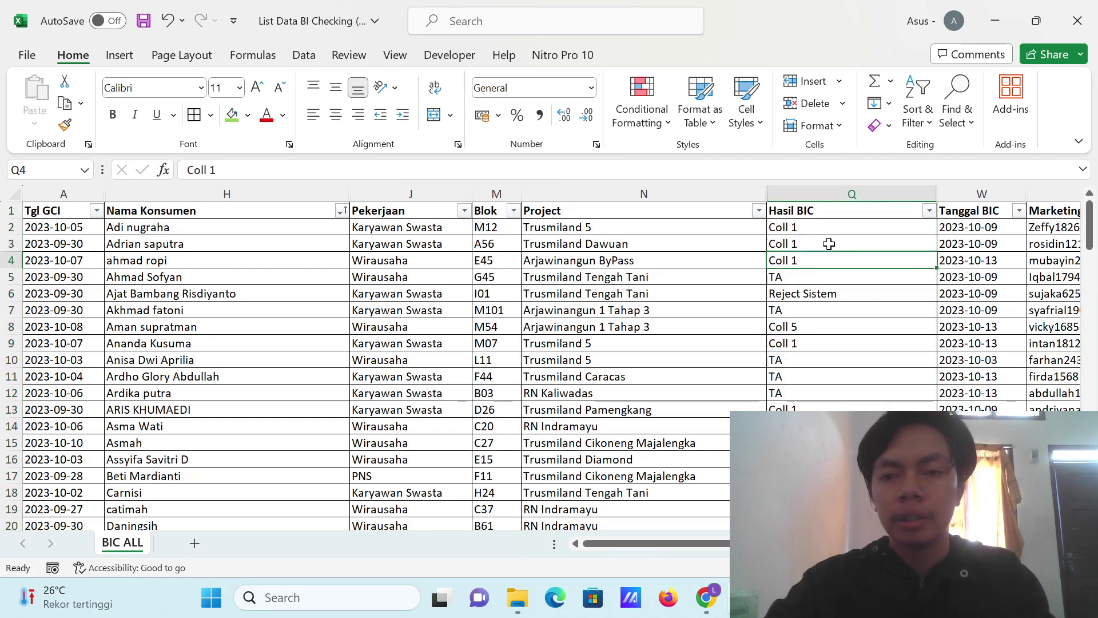
# Step: Insert a new column before Tanggal BIC and enter the header Keterangan in W1
pyautogui.click(970, 194)
pyautogui.rightClick(970, 193)
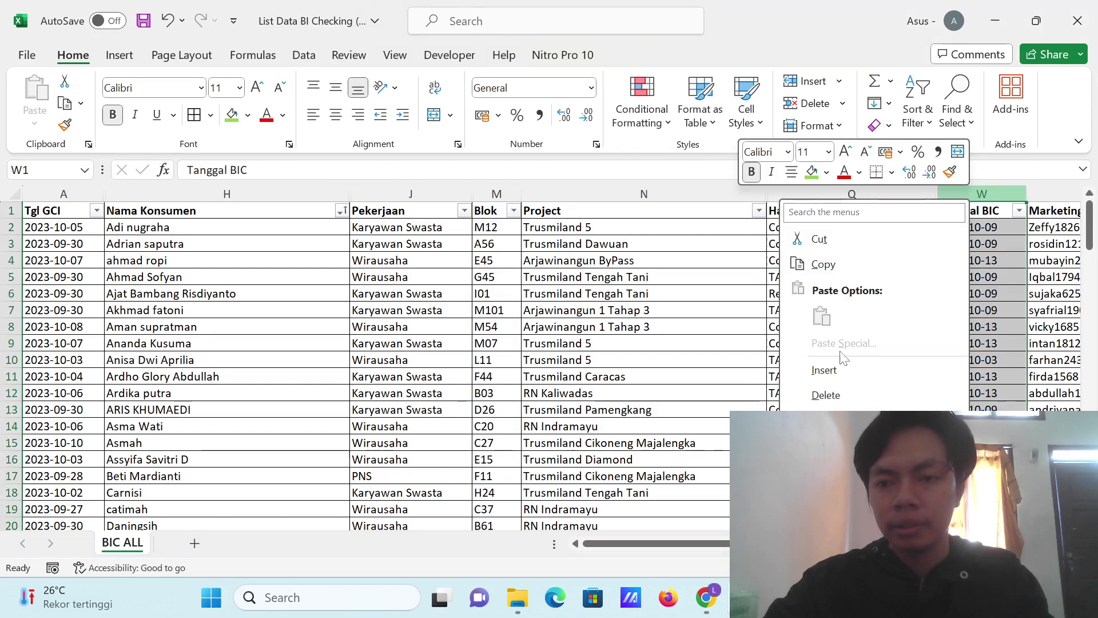
pyautogui.click(825, 368)
pyautogui.click(967, 221)
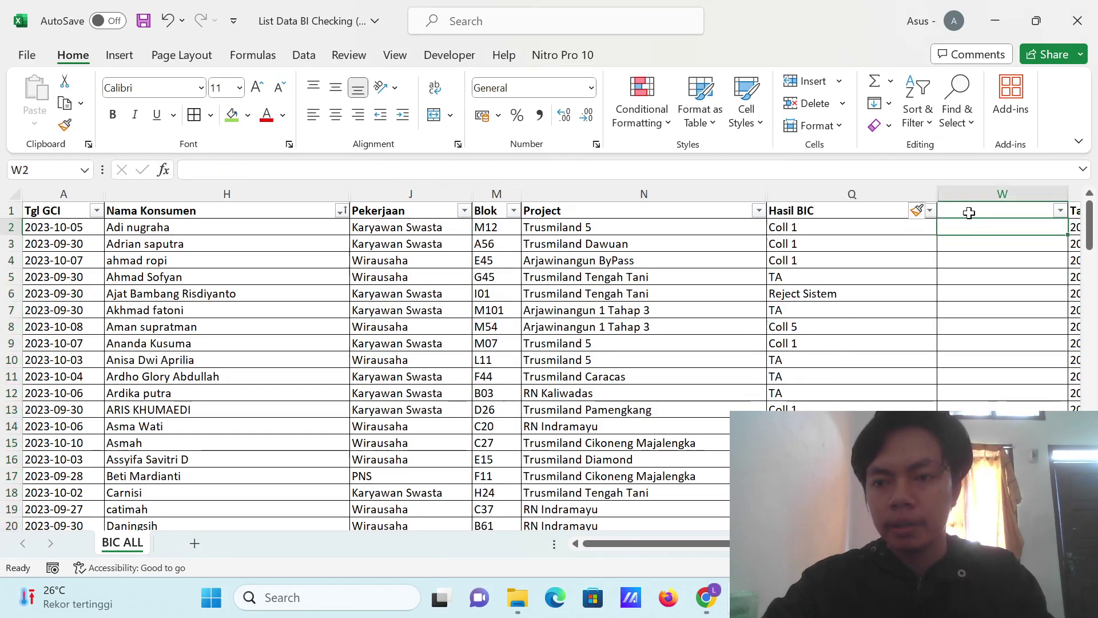
pyautogui.write('Keter')
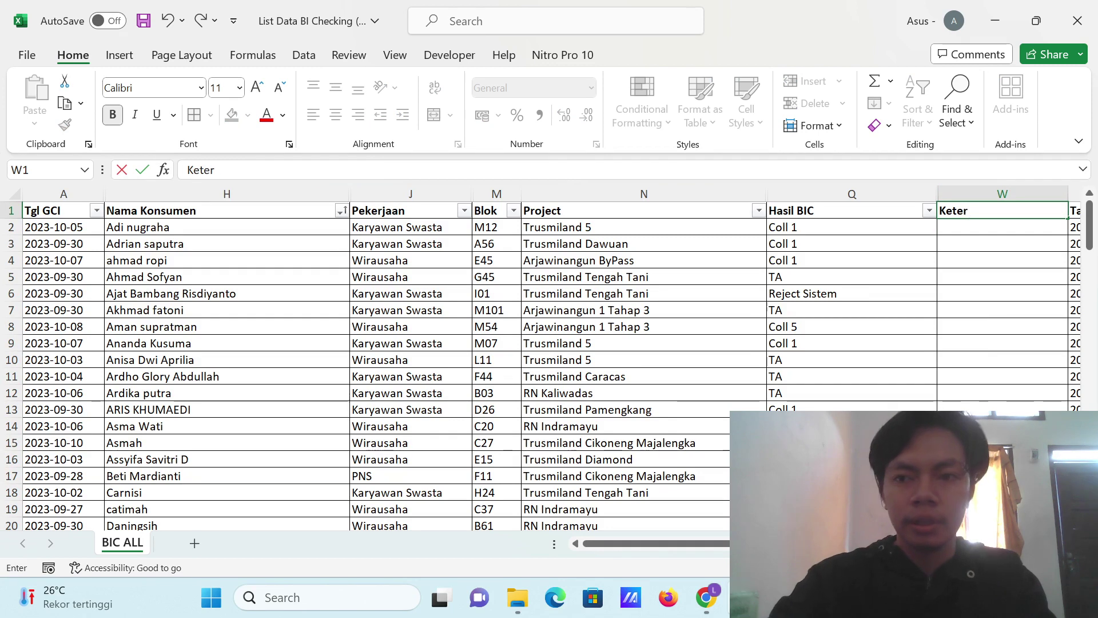
pyautogui.write('angan')
pyautogui.press('Return')
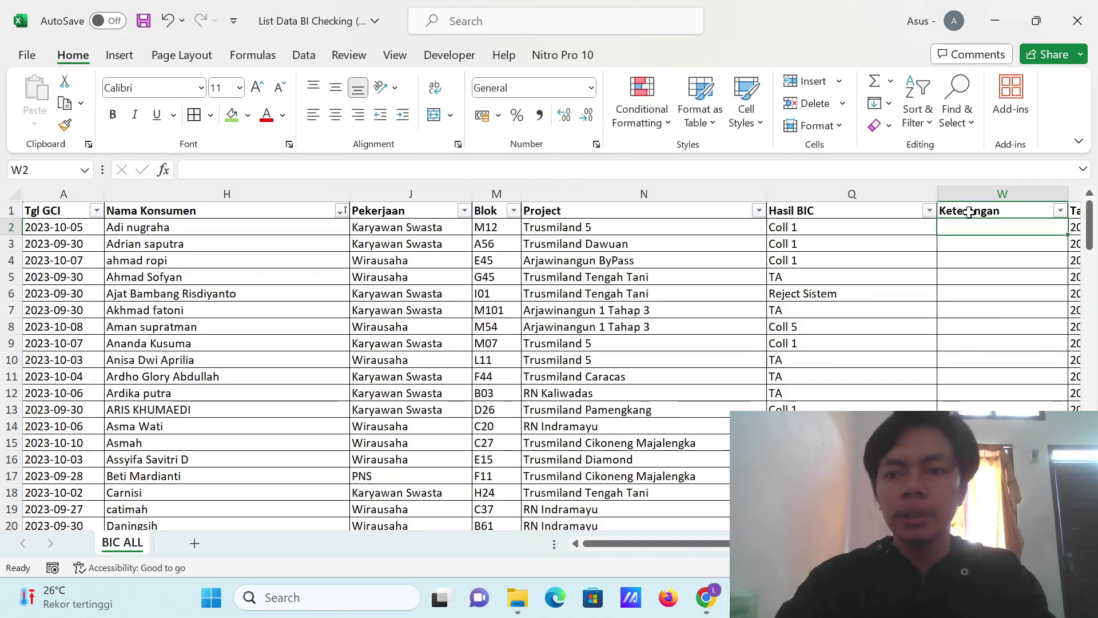
pyautogui.press('Left')
pyautogui.press('Right')
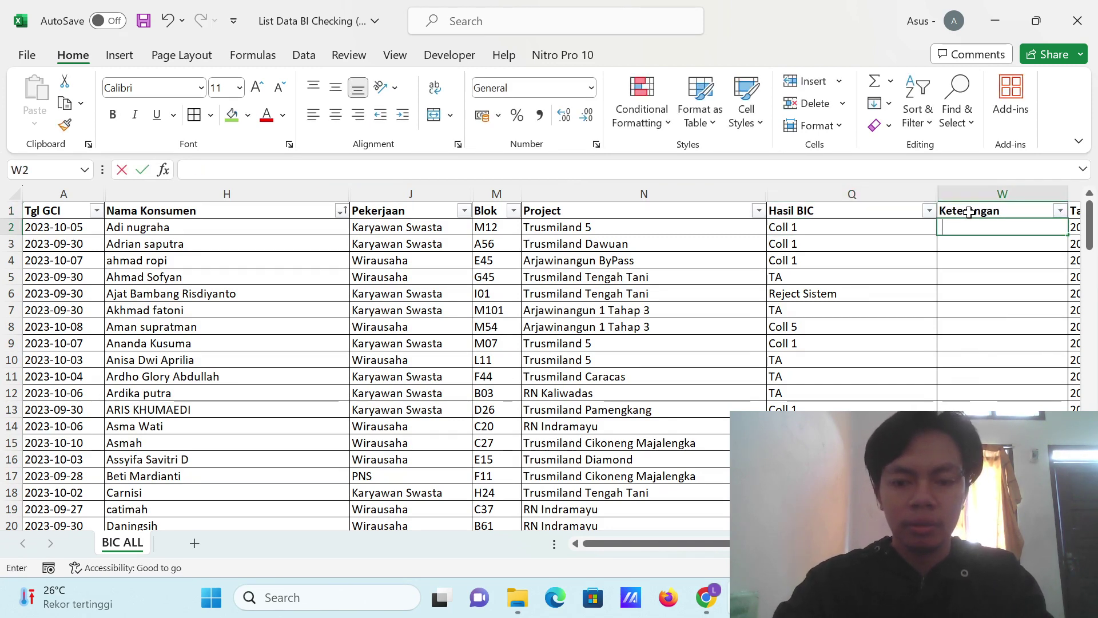
pyautogui.write('lolos')
pyautogui.press('Return')
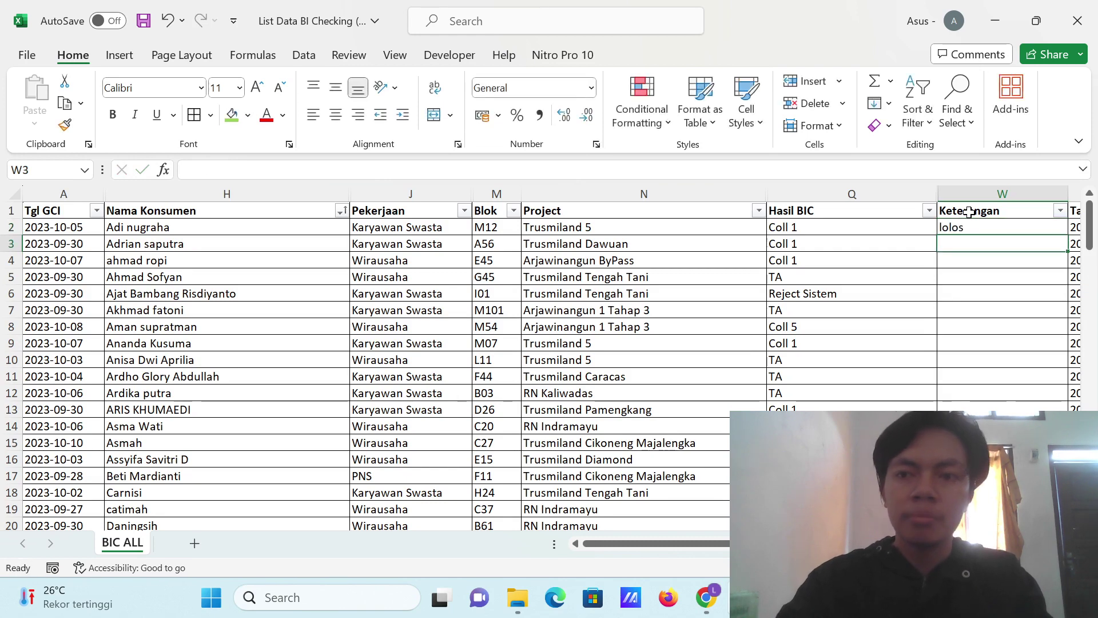
pyautogui.press('Up')
pyautogui.press('Left')
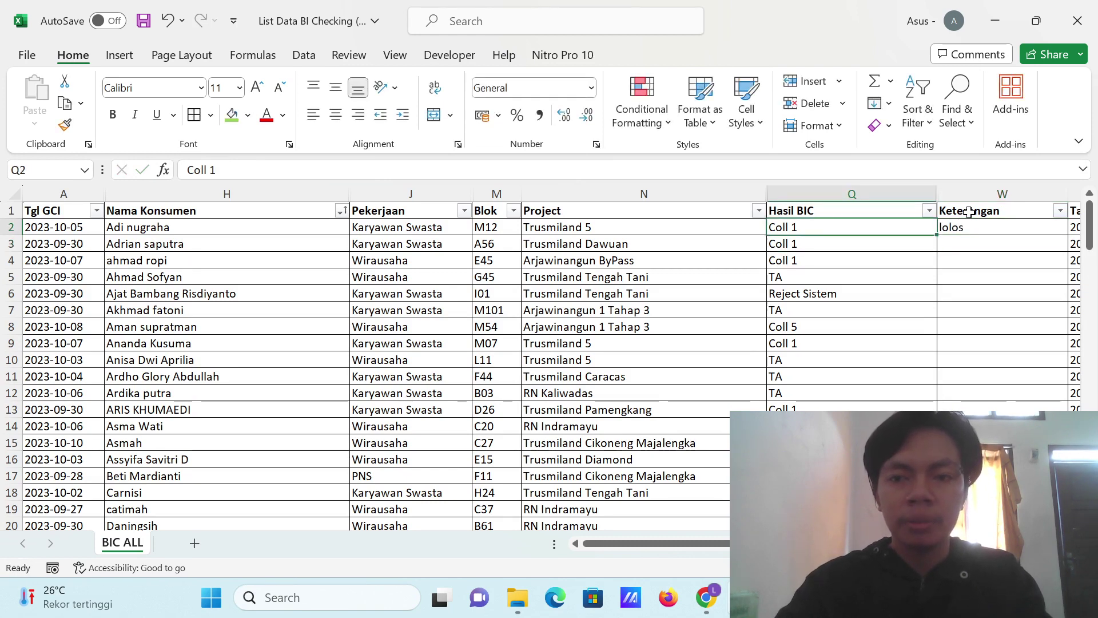
pyautogui.hotkey('ctrl', 'Down')
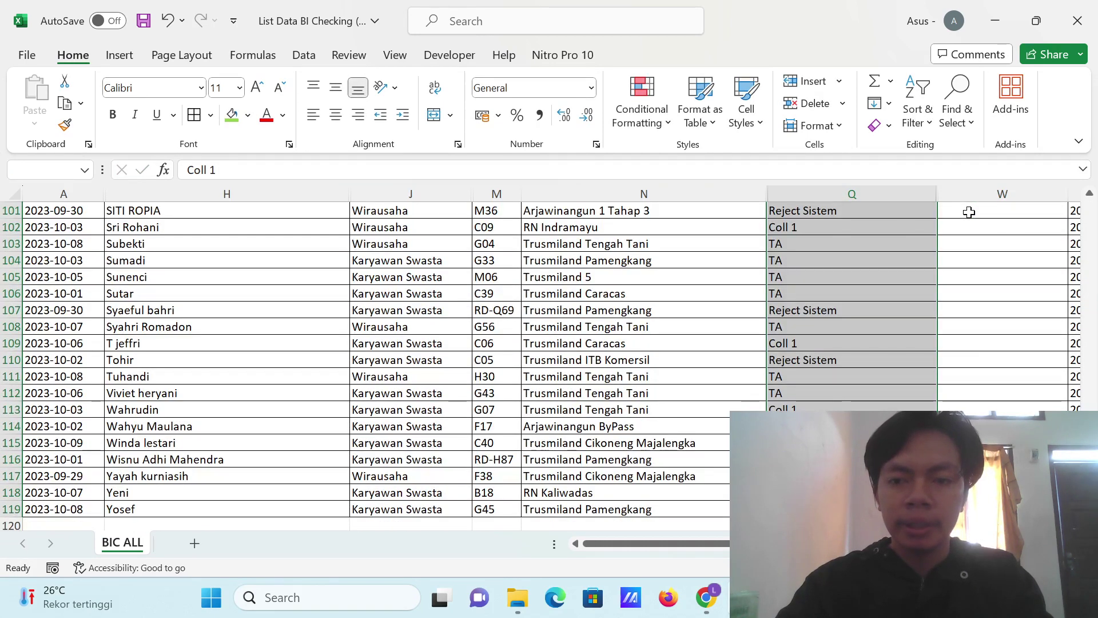
pyautogui.hotkey('ctrl', 'Up')
pyautogui.press('Right')
pyautogui.press('Down')
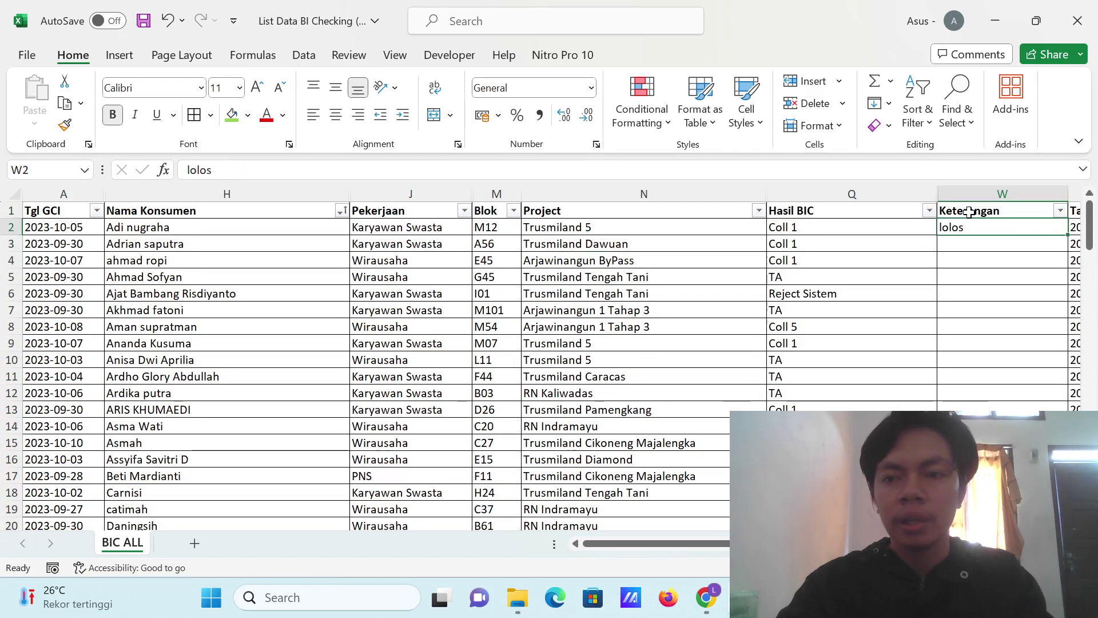
pyautogui.press('Delete')
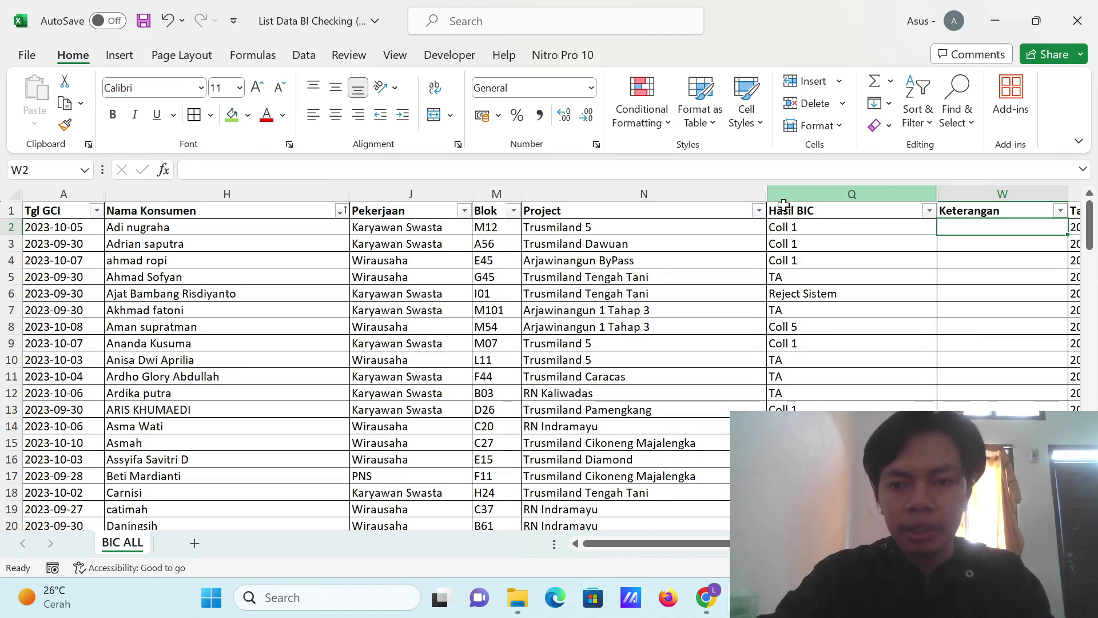
# Step: Begin an IF formula in W2 that tests Q2="Coll 1" and returns "Lolos" when true, using semicolon separators
pyautogui.click(795, 278)
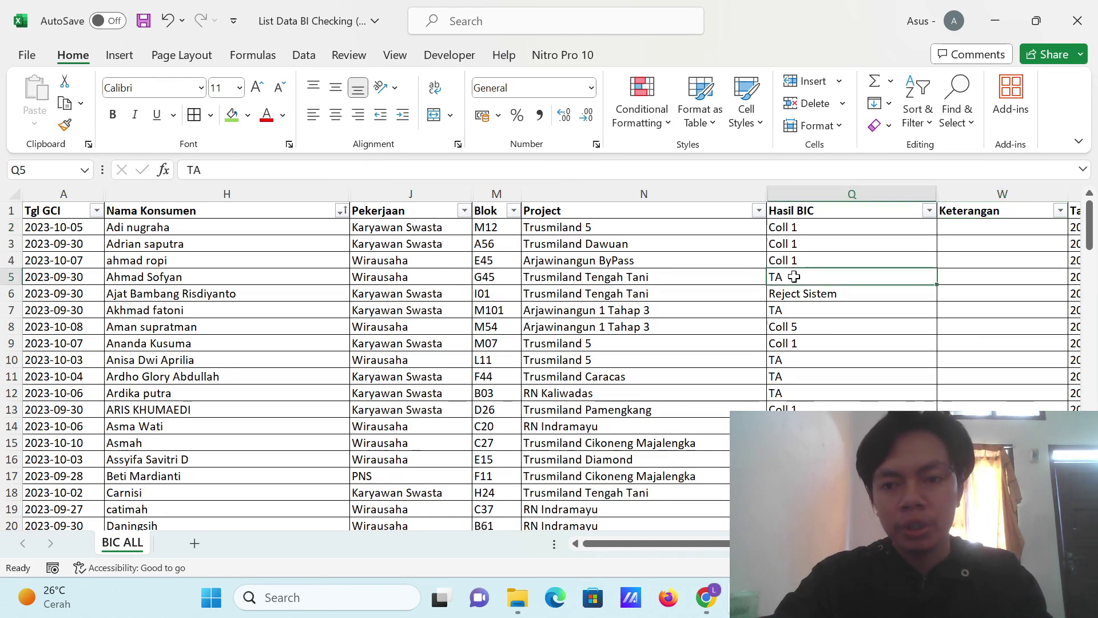
pyautogui.click(945, 226)
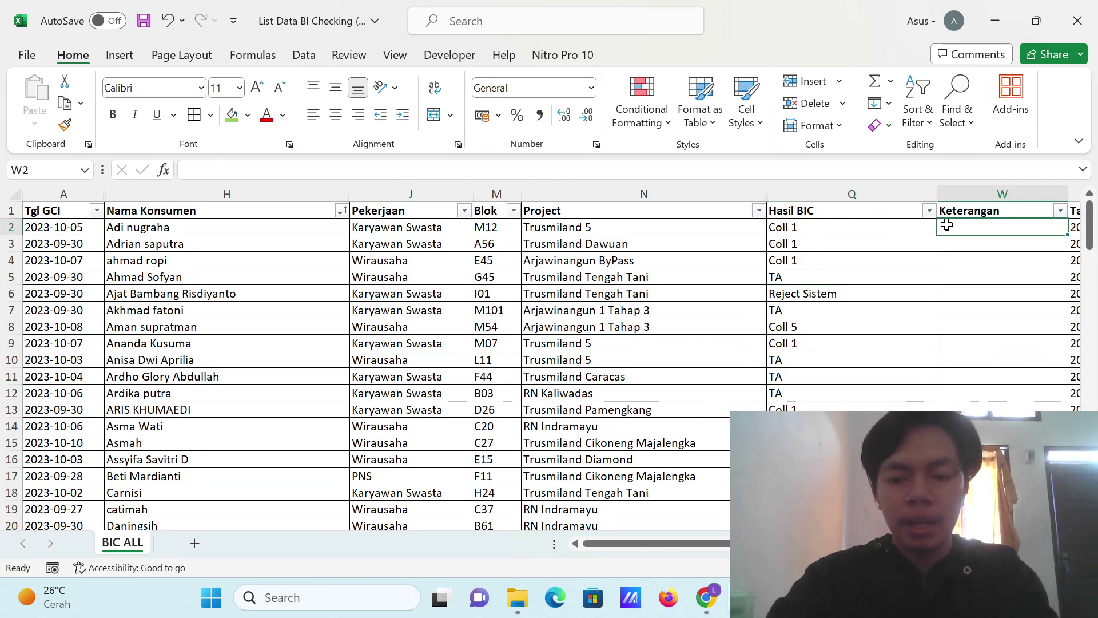
pyautogui.write('=if(')
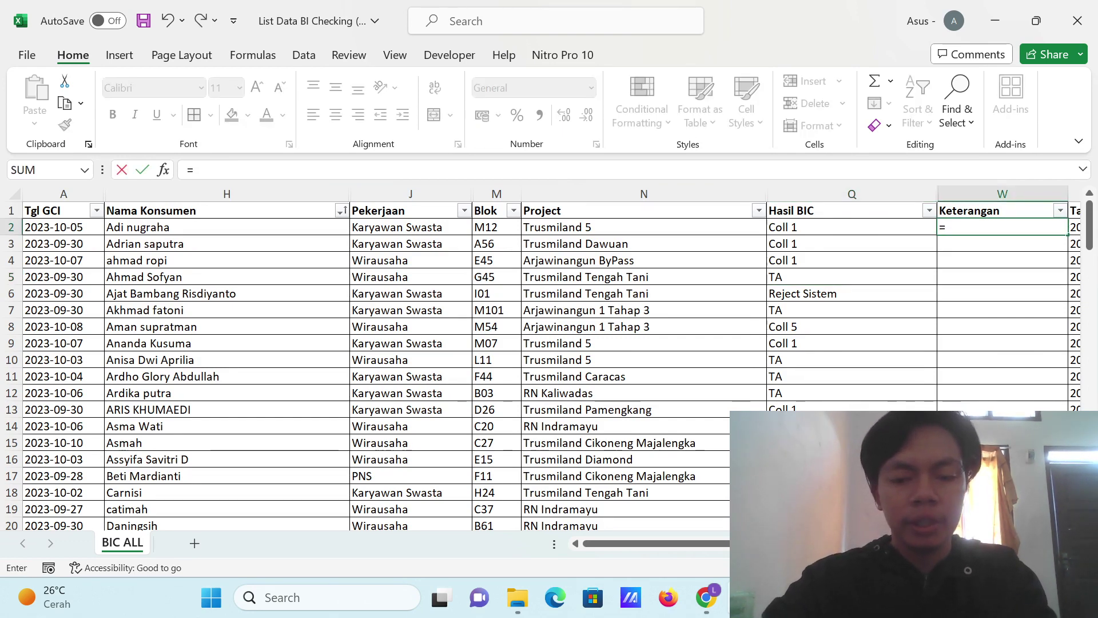
pyautogui.click(800, 229)
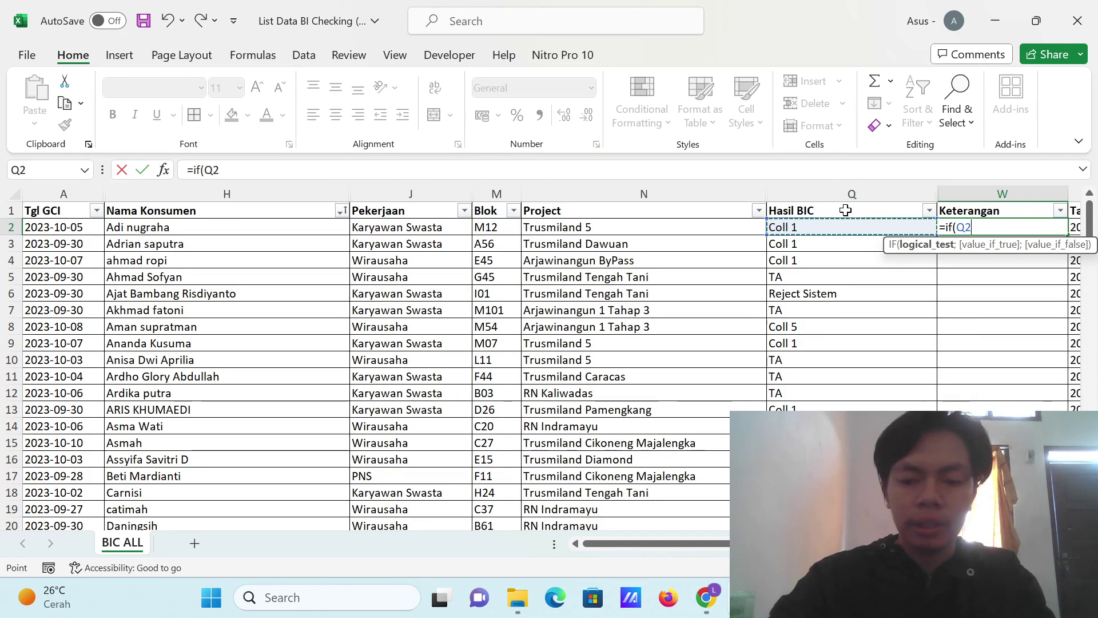
pyautogui.write(';')
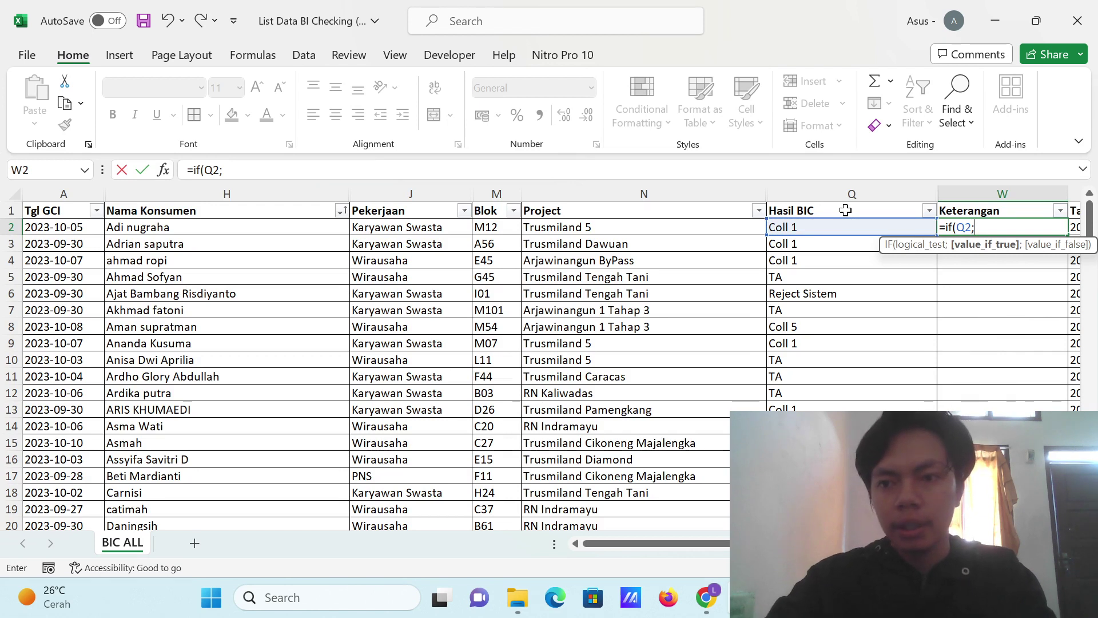
pyautogui.press('BackSpace')
pyautogui.write('==')
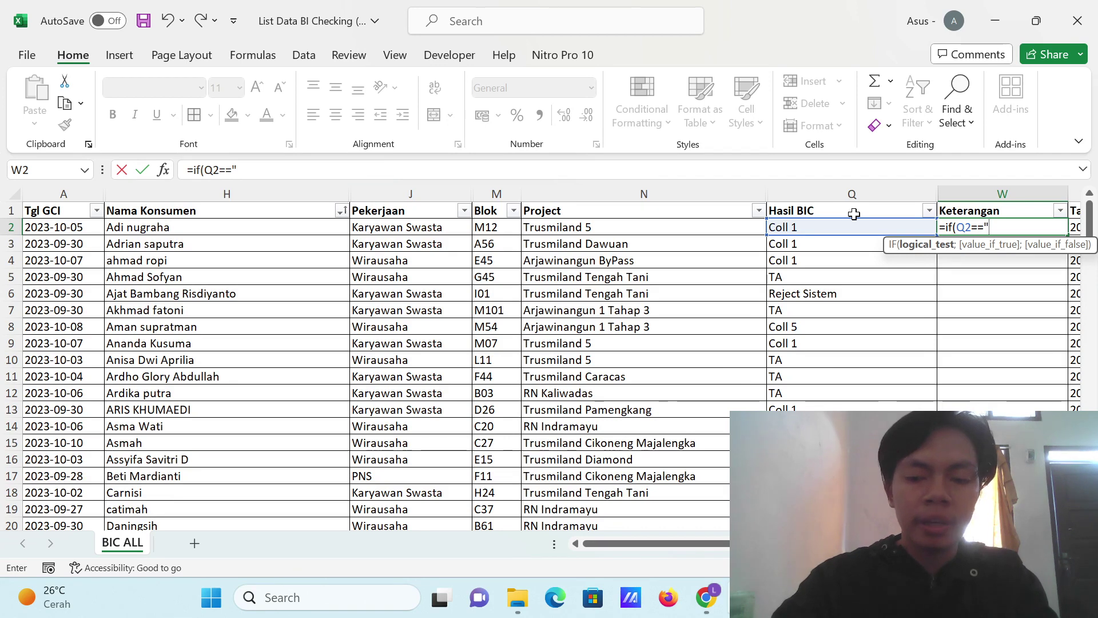
pyautogui.press('BackSpace')
pyautogui.press('BackSpace')
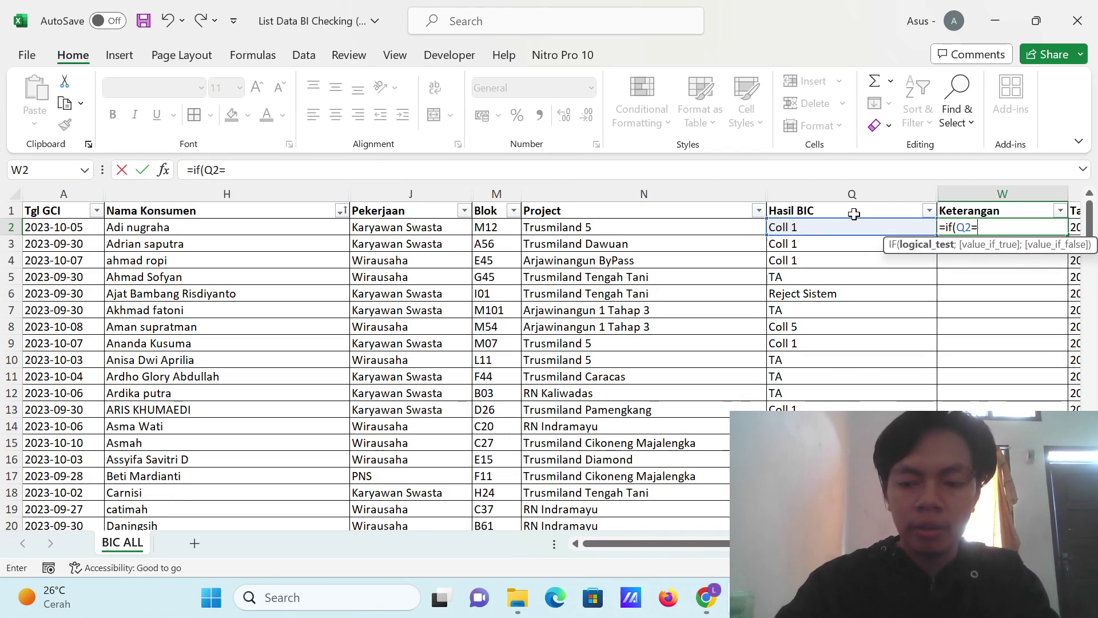
pyautogui.write('"Coll 1"')
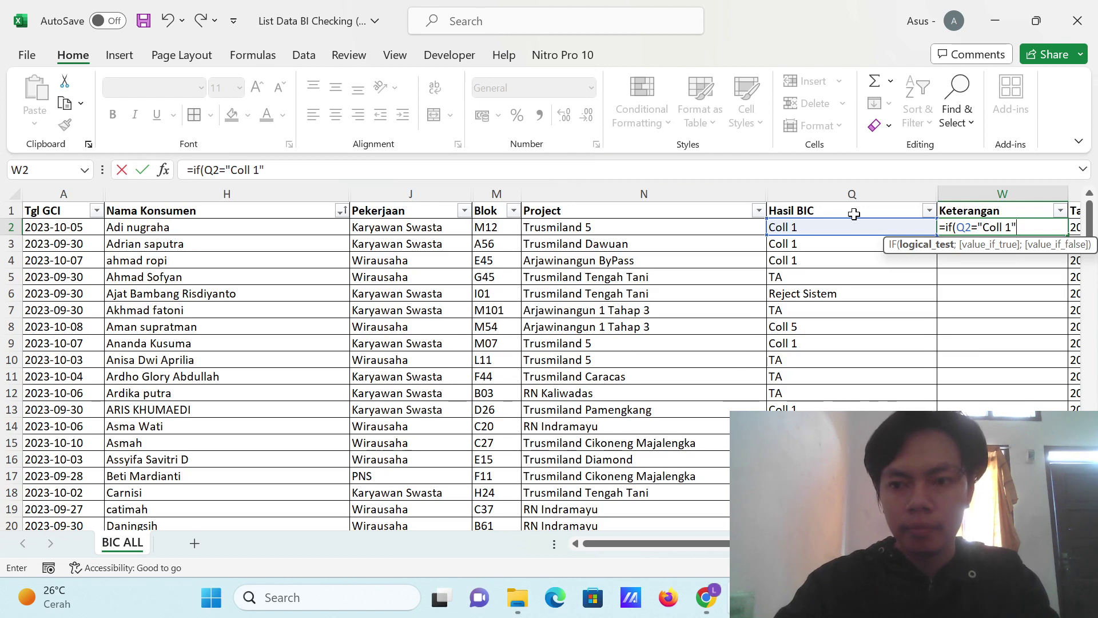
pyautogui.write(';')
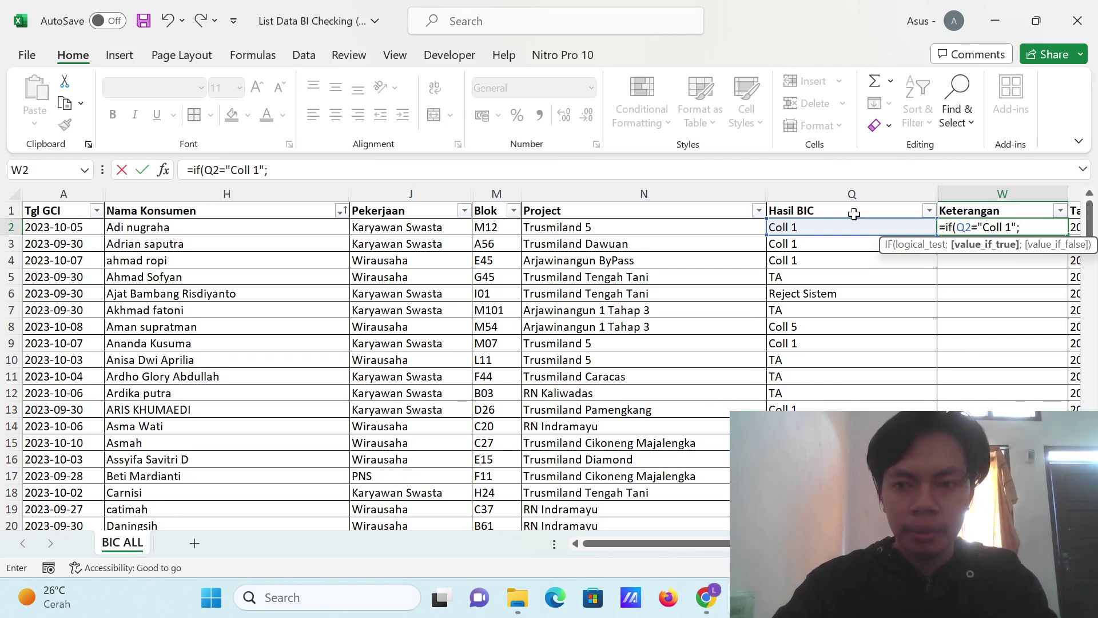
pyautogui.write('"Lolos')
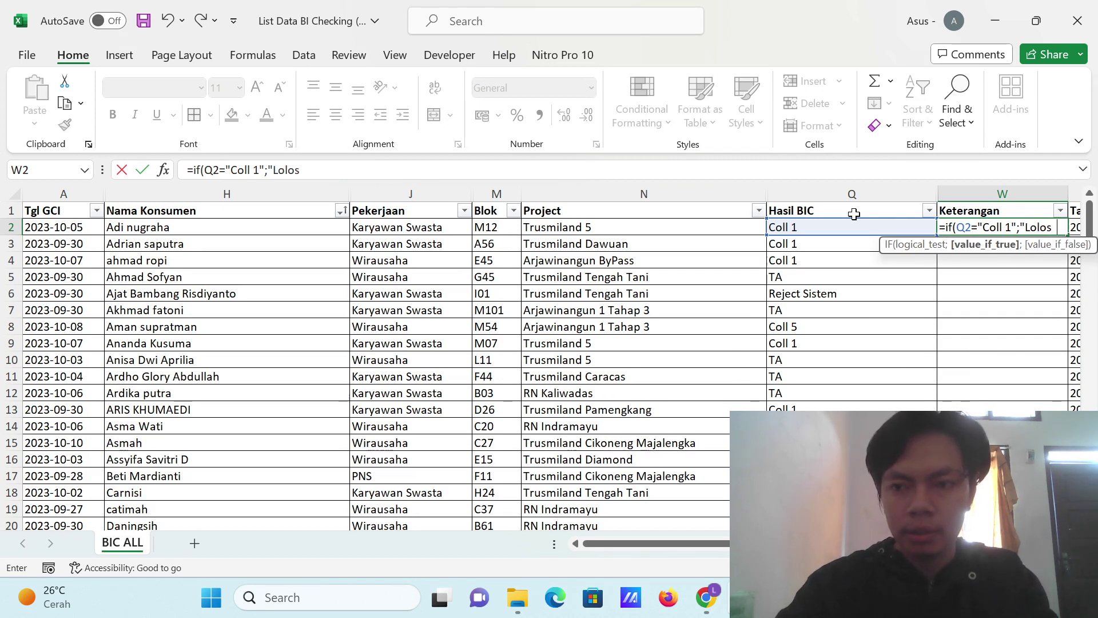
pyautogui.write('";')
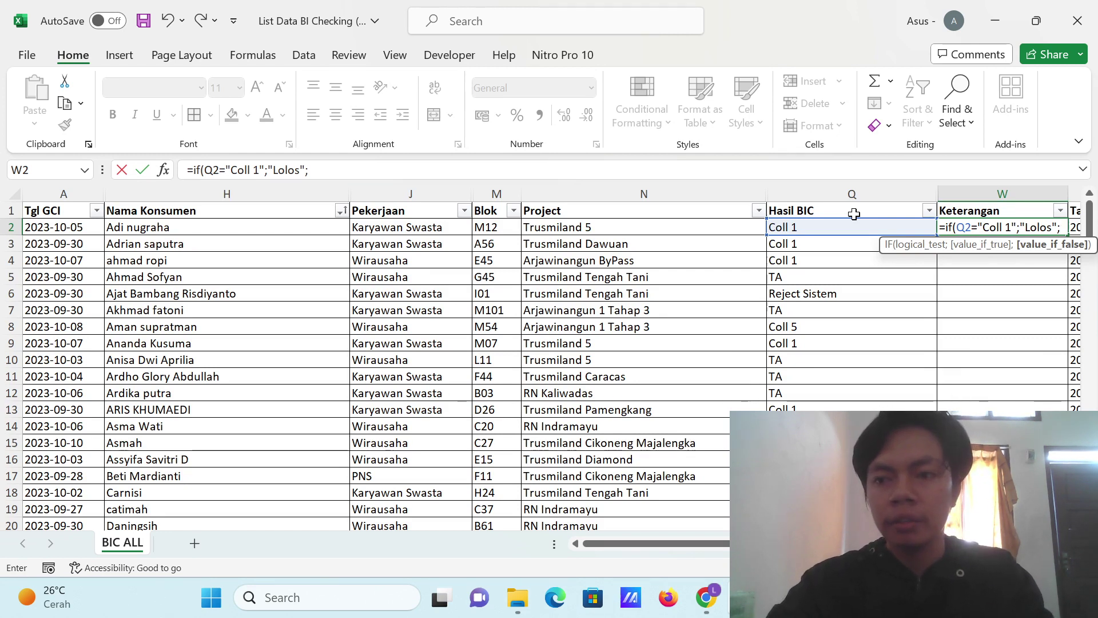
# Step: Nest a second IF in the W2 formula as the value if false, testing Q2="TA"
pyautogui.write('if')
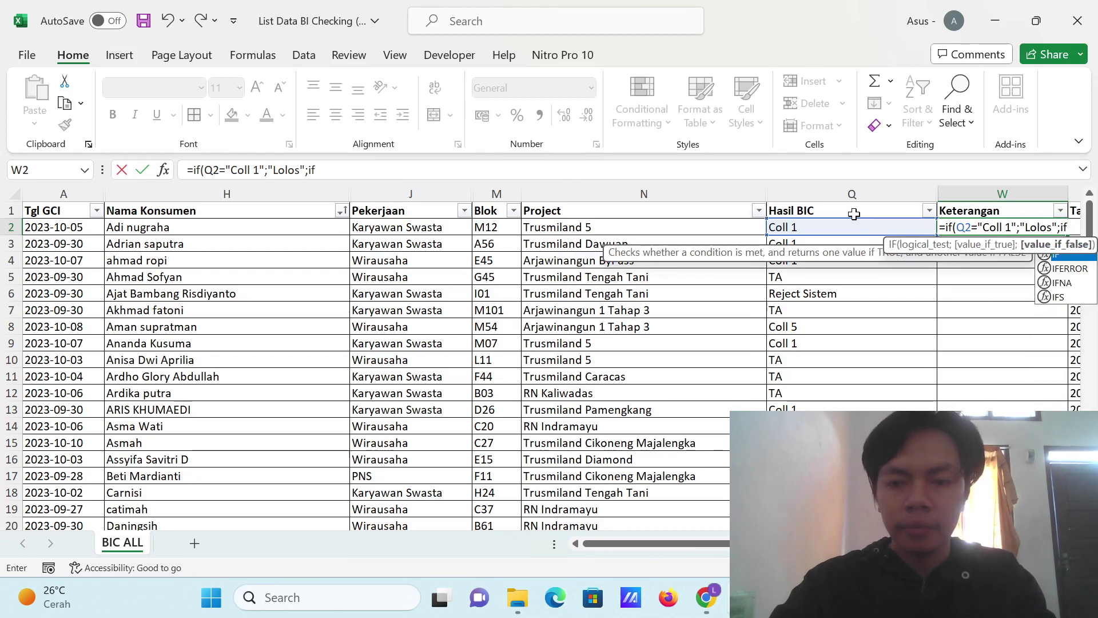
pyautogui.write('(')
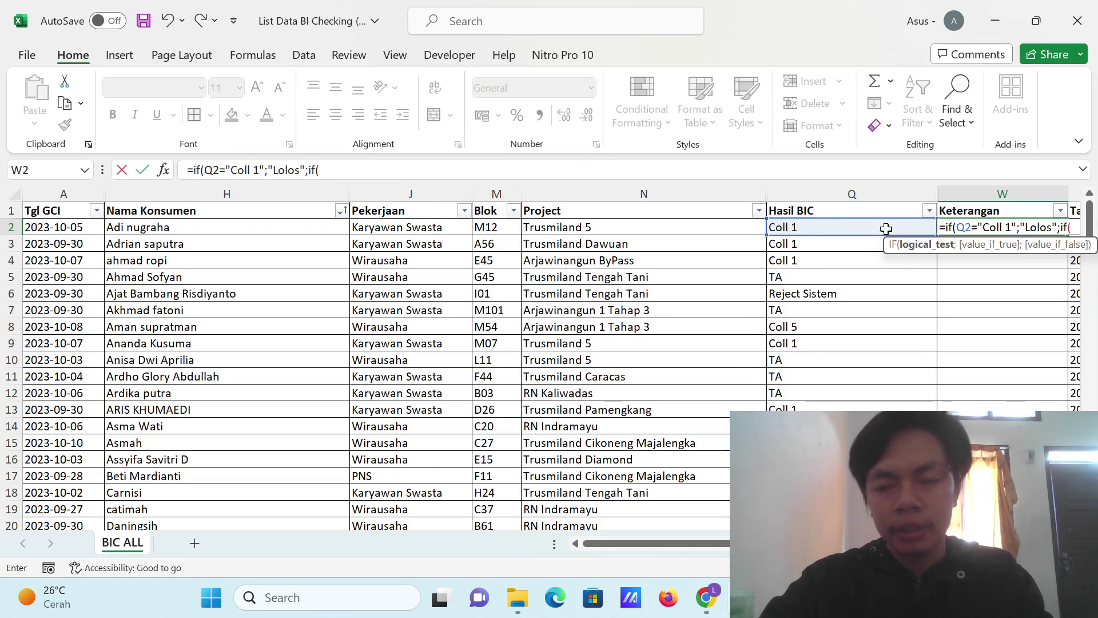
pyautogui.click(844, 226)
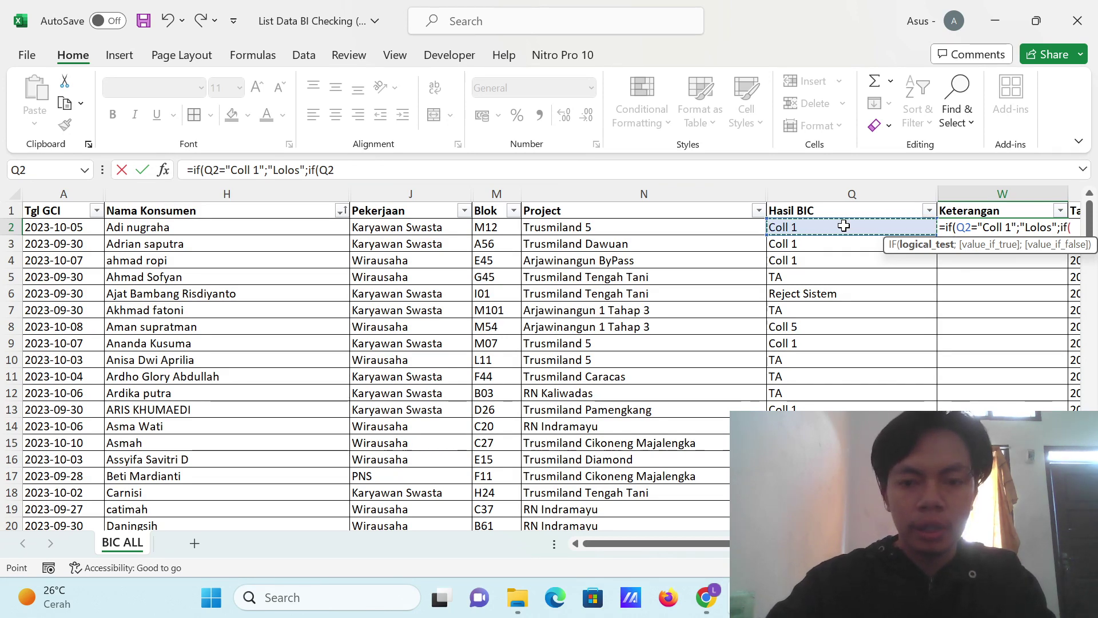
pyautogui.write('="')
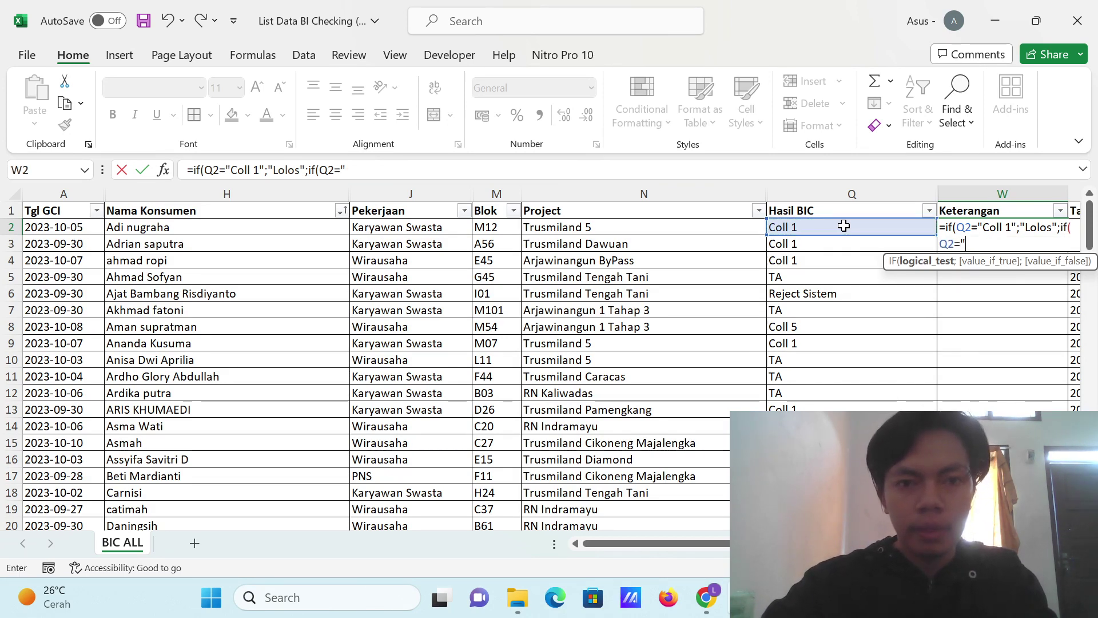
pyautogui.write('TA')
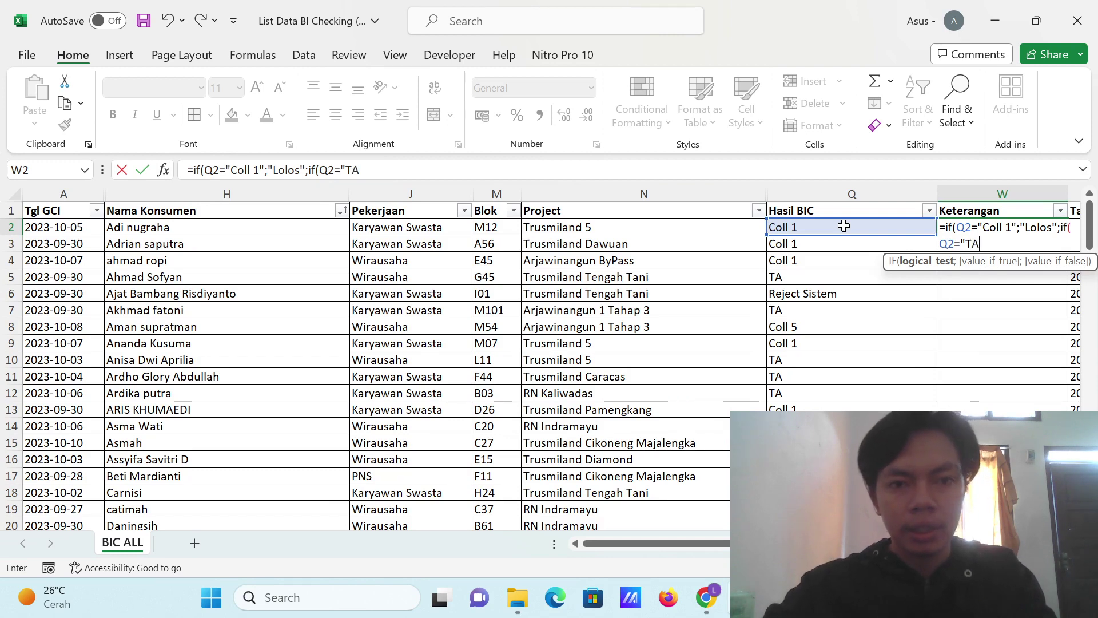
pyautogui.write('"')
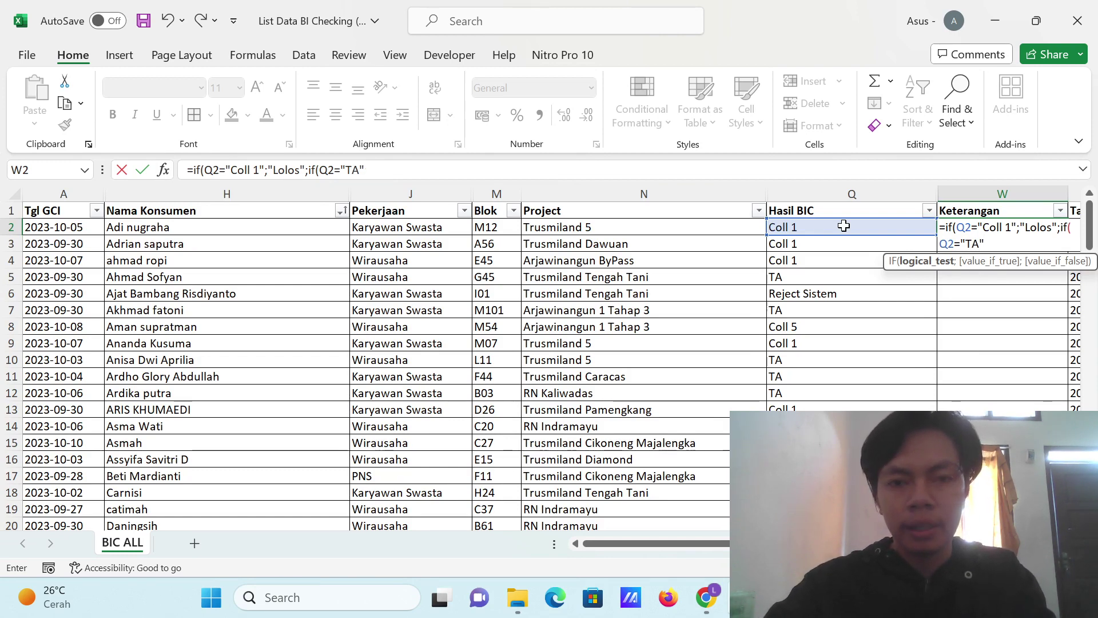
pyautogui.write(';')
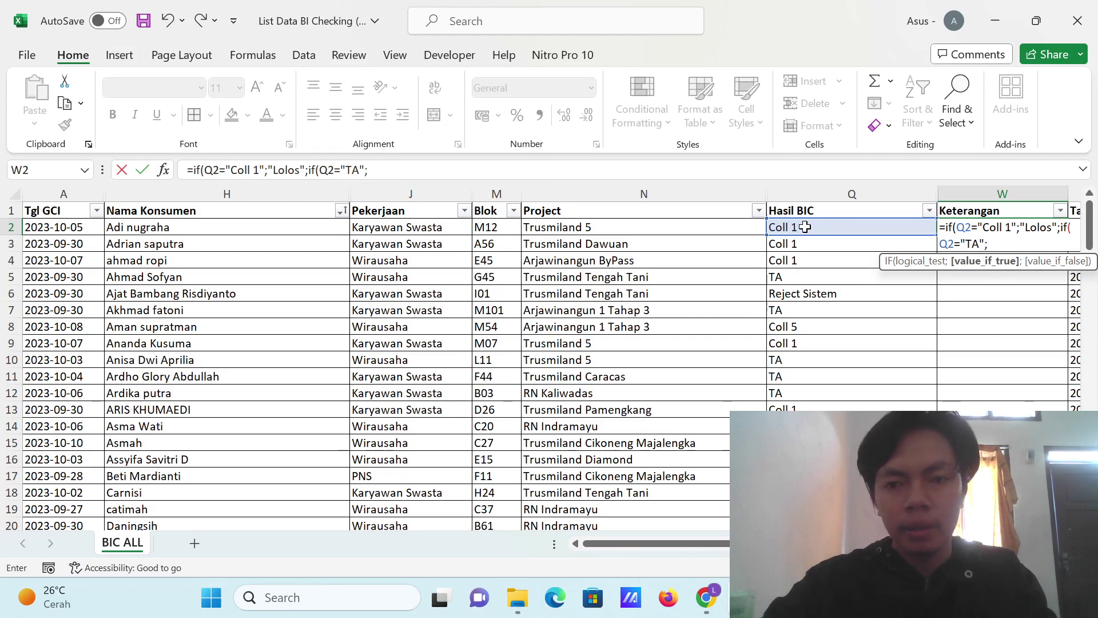
# Step: Set "Lolos" in quotation marks as the nested IF's value if true, followed by a semicolon
pyautogui.write('LOLO')
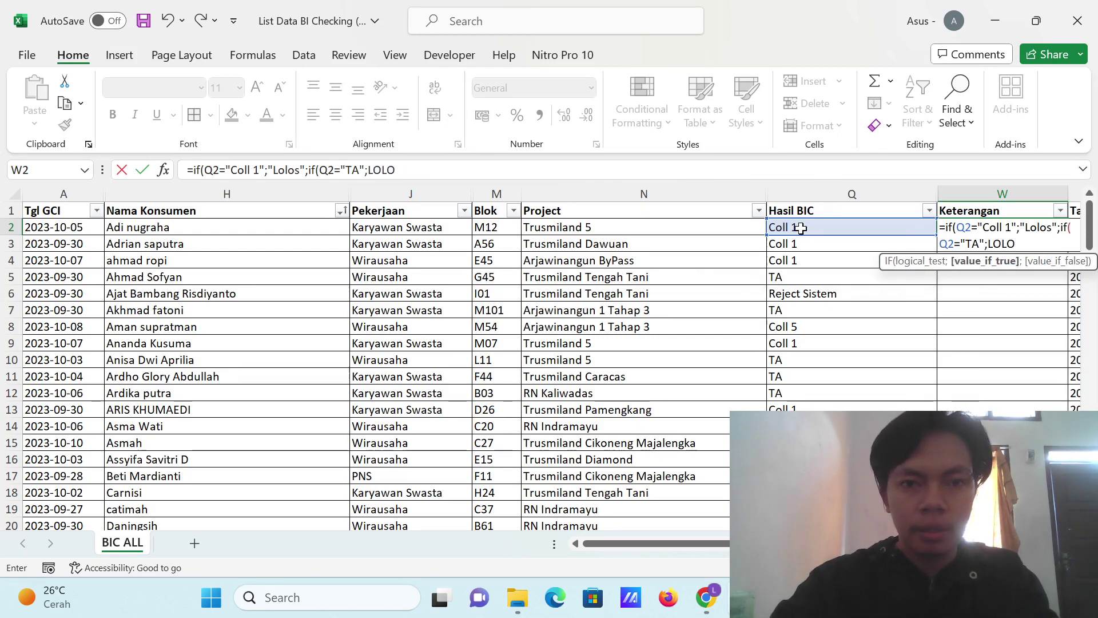
pyautogui.press('BackSpace')
pyautogui.press('BackSpace')
pyautogui.press('BackSpace')
pyautogui.write('lolo')
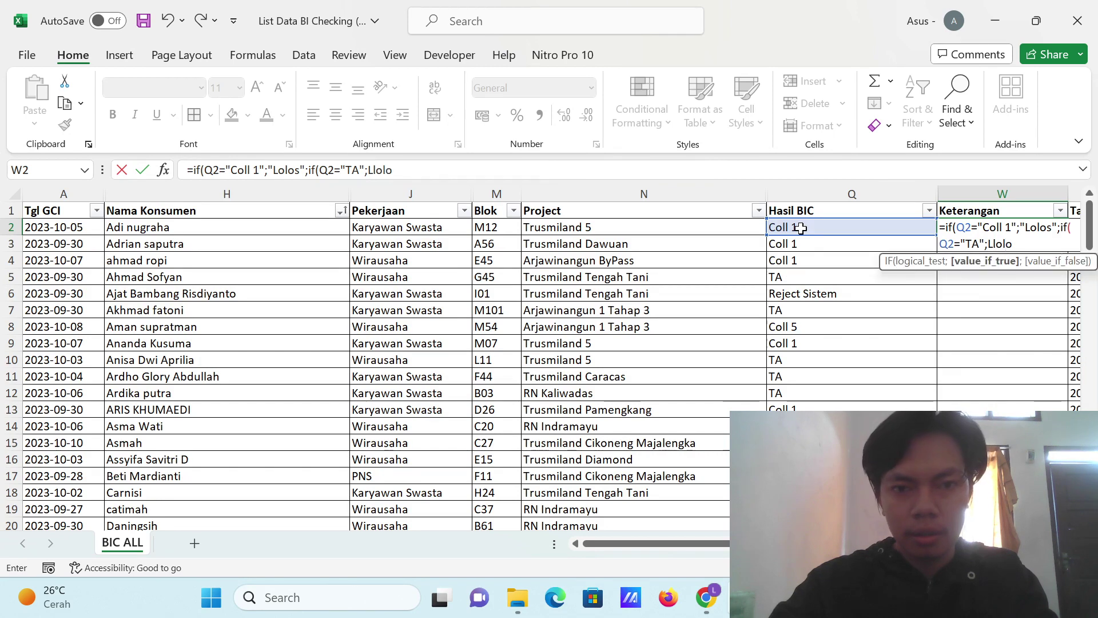
pyautogui.press('BackSpace')
pyautogui.press('BackSpace')
pyautogui.press('BackSpace')
pyautogui.press('BackSpace')
pyautogui.write('olos')
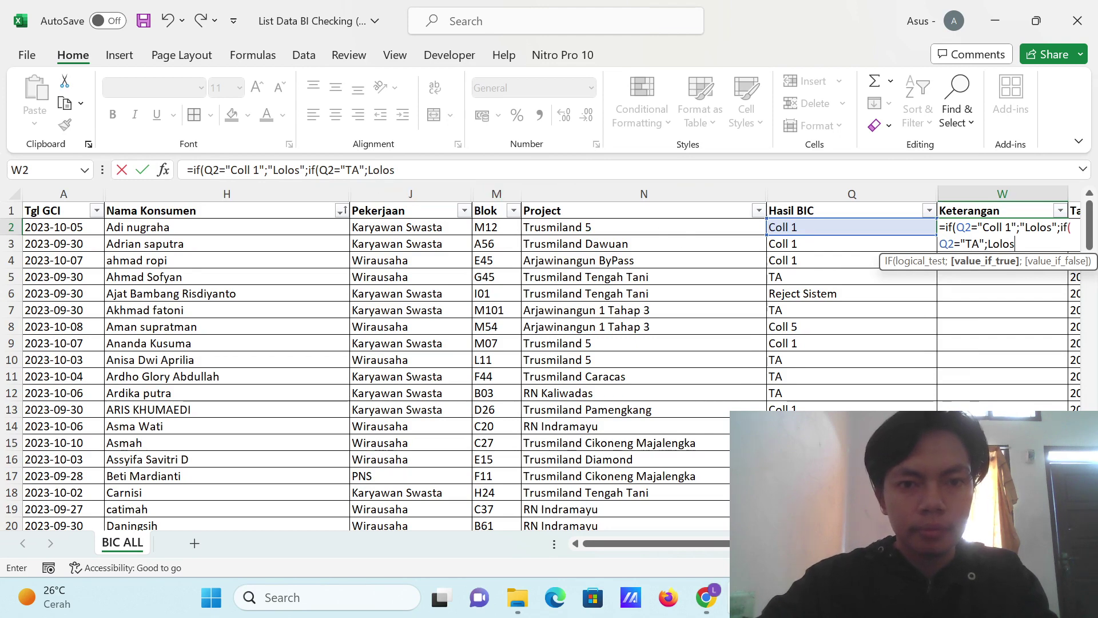
pyautogui.click(368, 170)
pyautogui.click(400, 168)
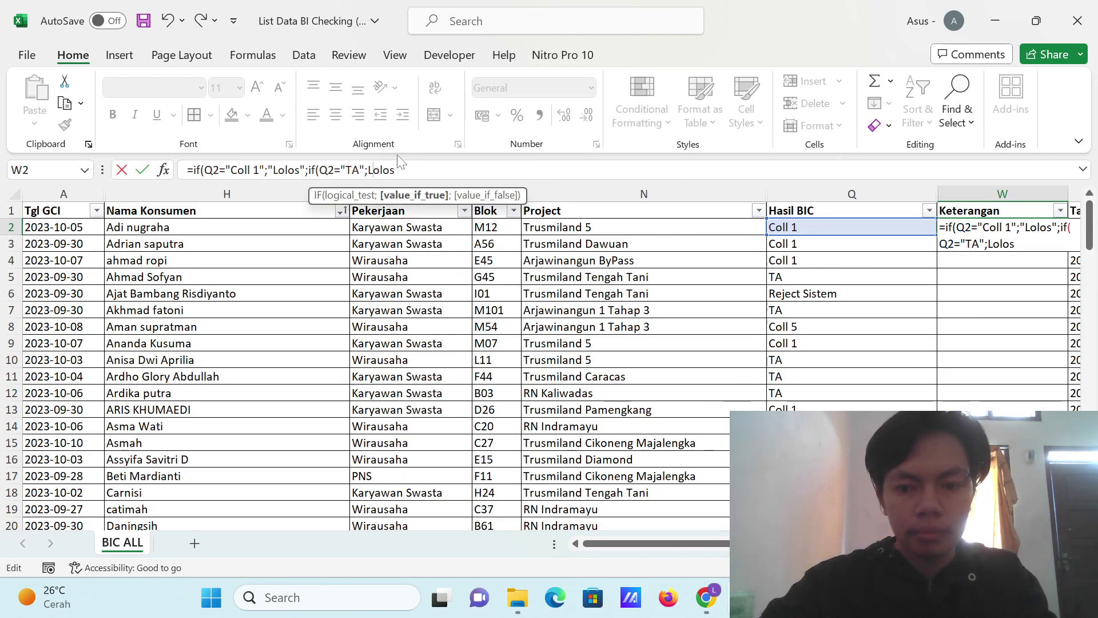
pyautogui.write('"')
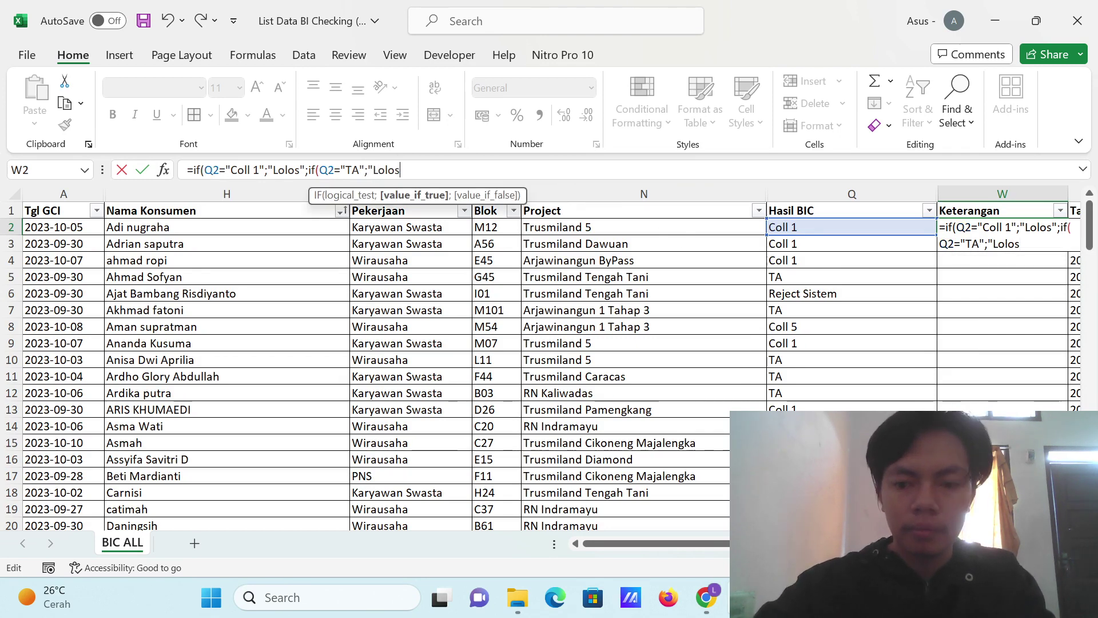
pyautogui.write(';')
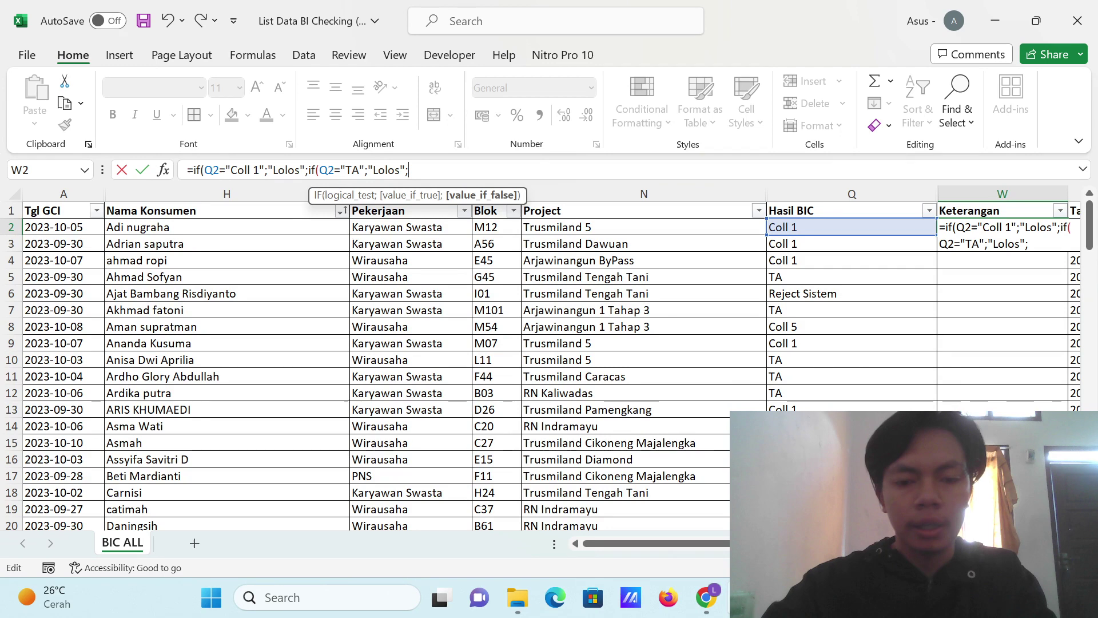
# Step: Set "tidak Lolos" as the nested IF's value if false and complete the formula in W2
pyautogui.write('"to')
pyautogui.press('BackSpace')
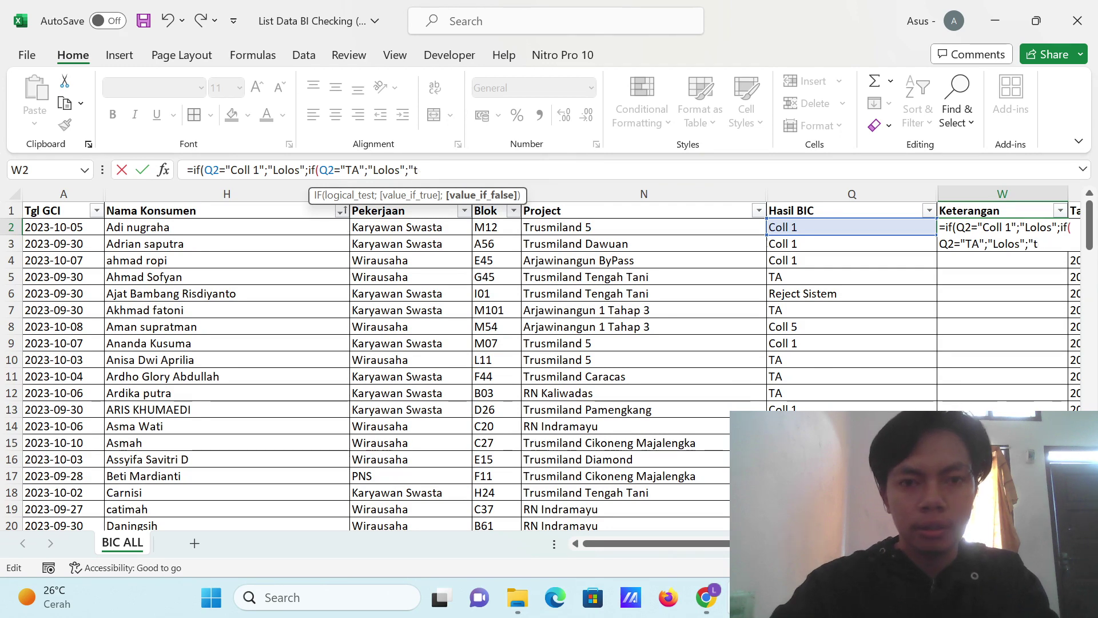
pyautogui.write('idak Lolos')
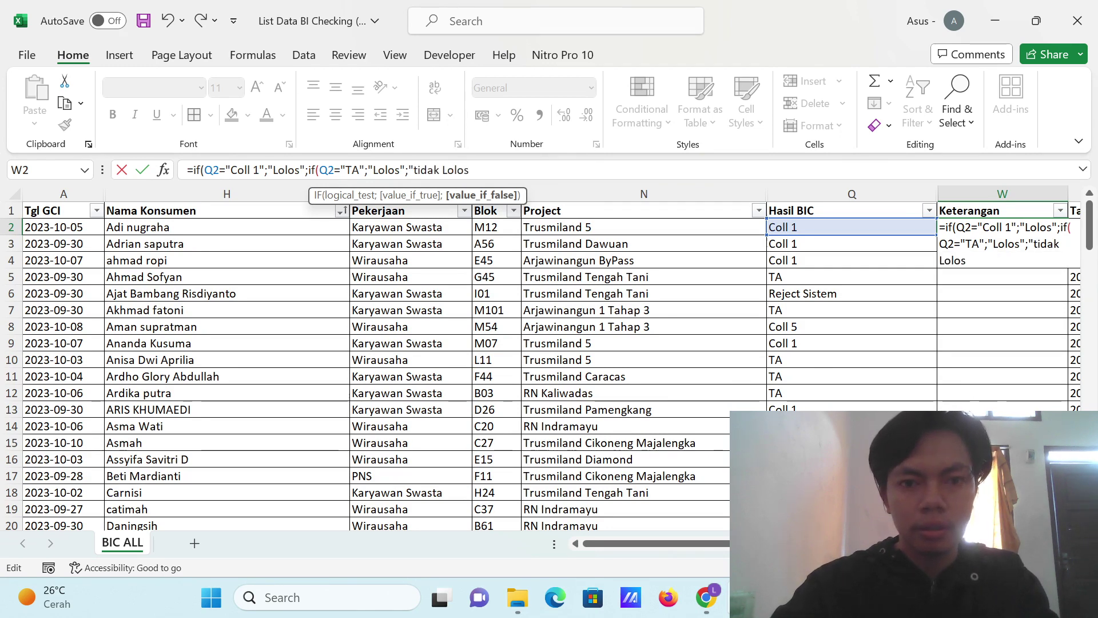
pyautogui.write('")')
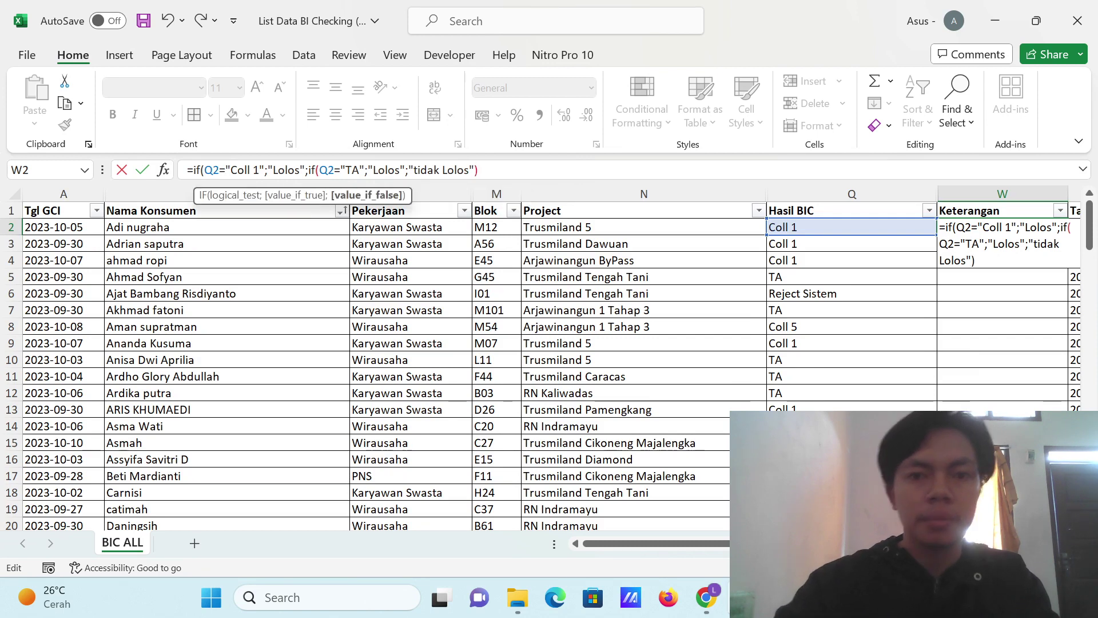
pyautogui.press('Return')
pyautogui.press('Return')
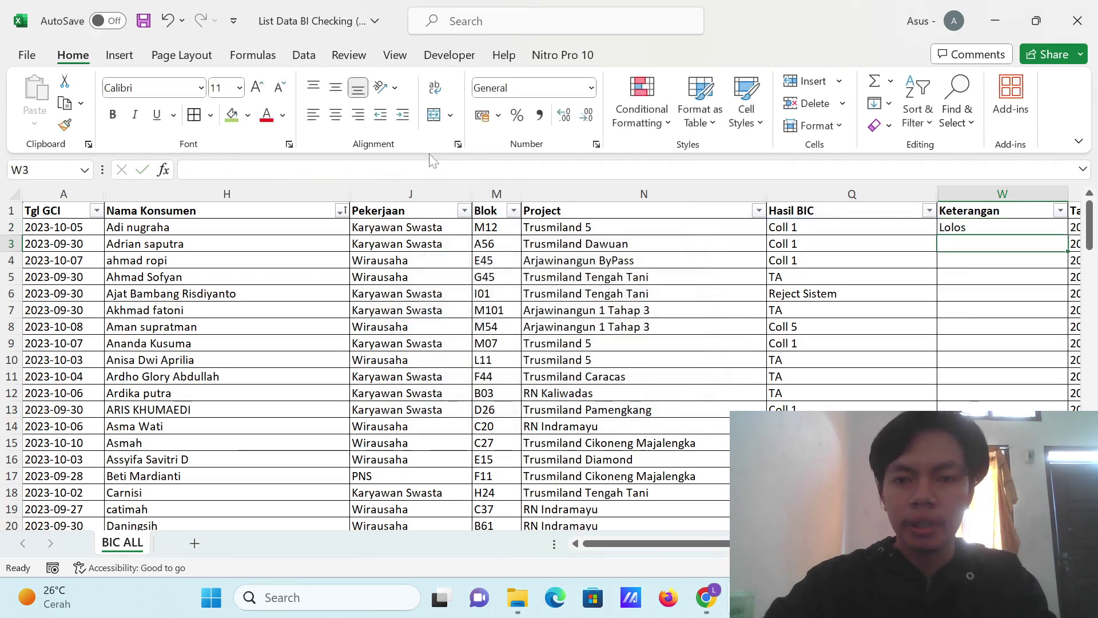
# Step: Fill the W2 formula down the Keterangan column to the last record in the list
pyautogui.click(1018, 229)
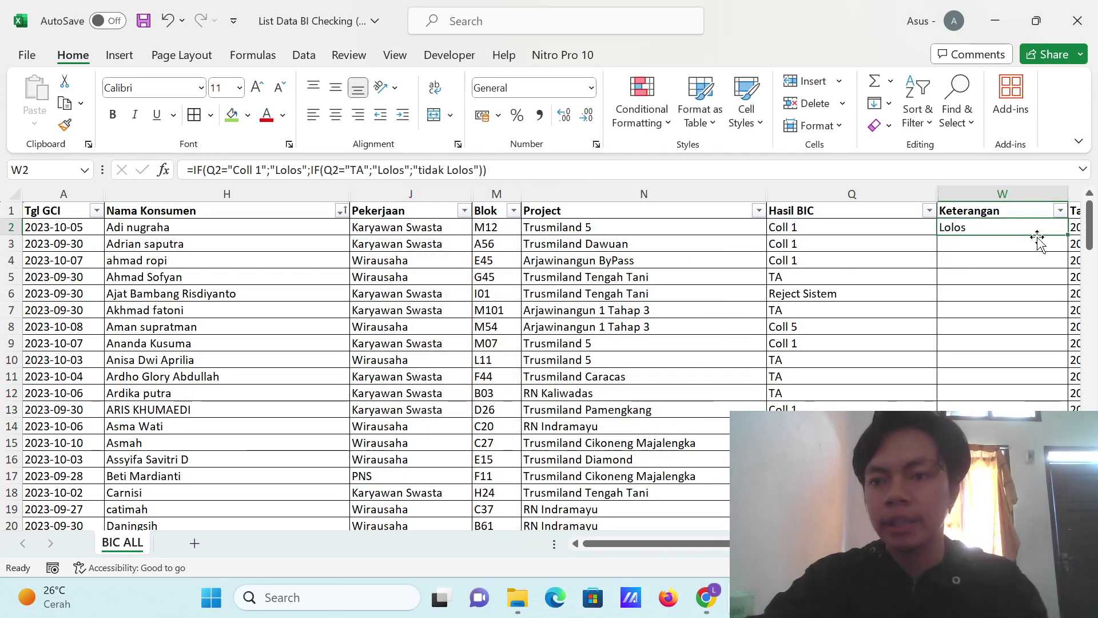
pyautogui.doubleClick(1064, 236)
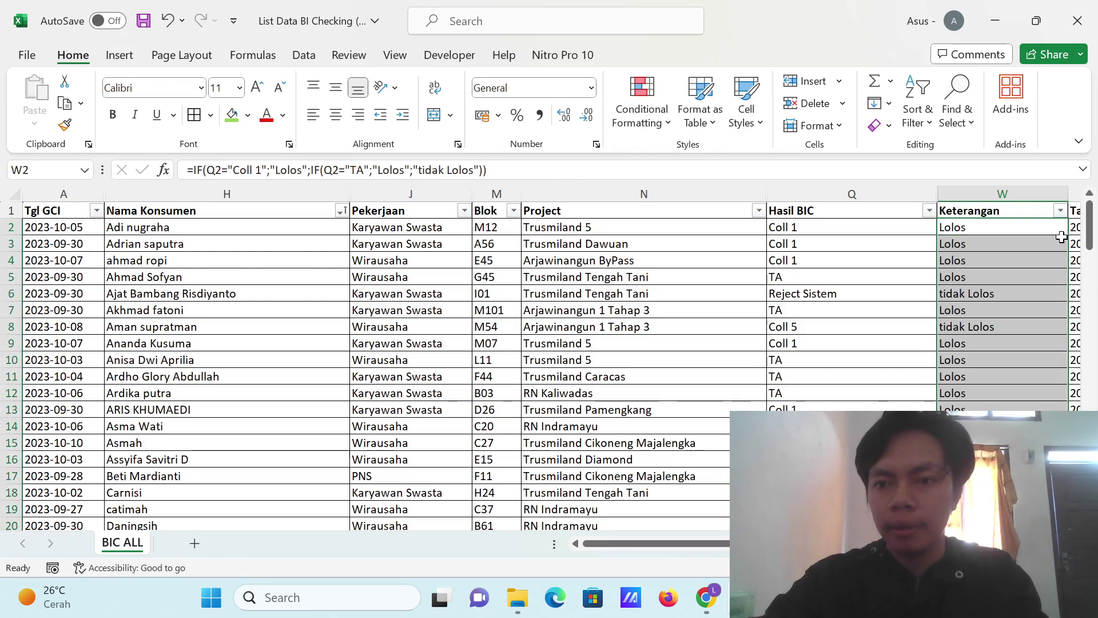
pyautogui.scroll(-2, 973, 295)
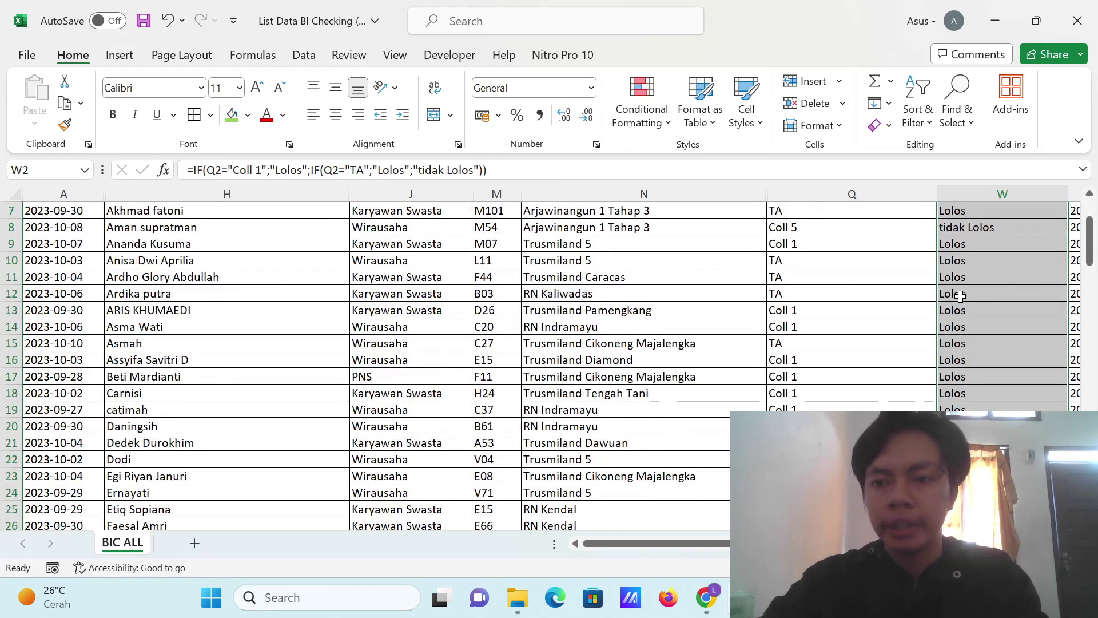
pyautogui.click(967, 426)
pyautogui.scroll(2, 925, 325)
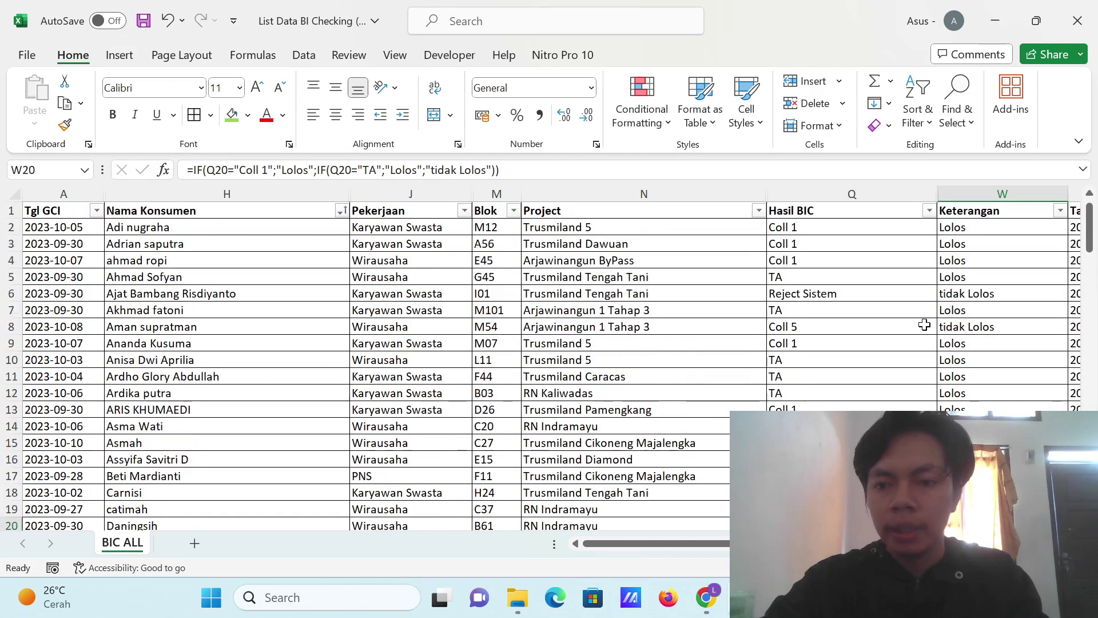
# Step: Review the parts of the nested IF formula in W2 and compare the Keterangan results with the Hasil BIC values down the list
pyautogui.click(951, 230)
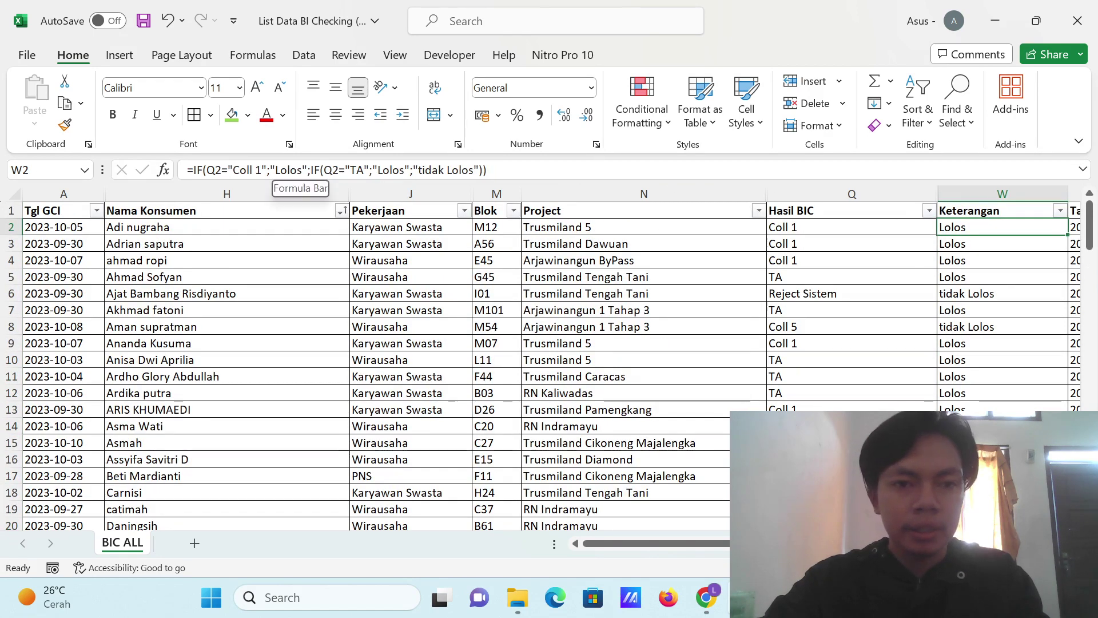
pyautogui.click(206, 169)
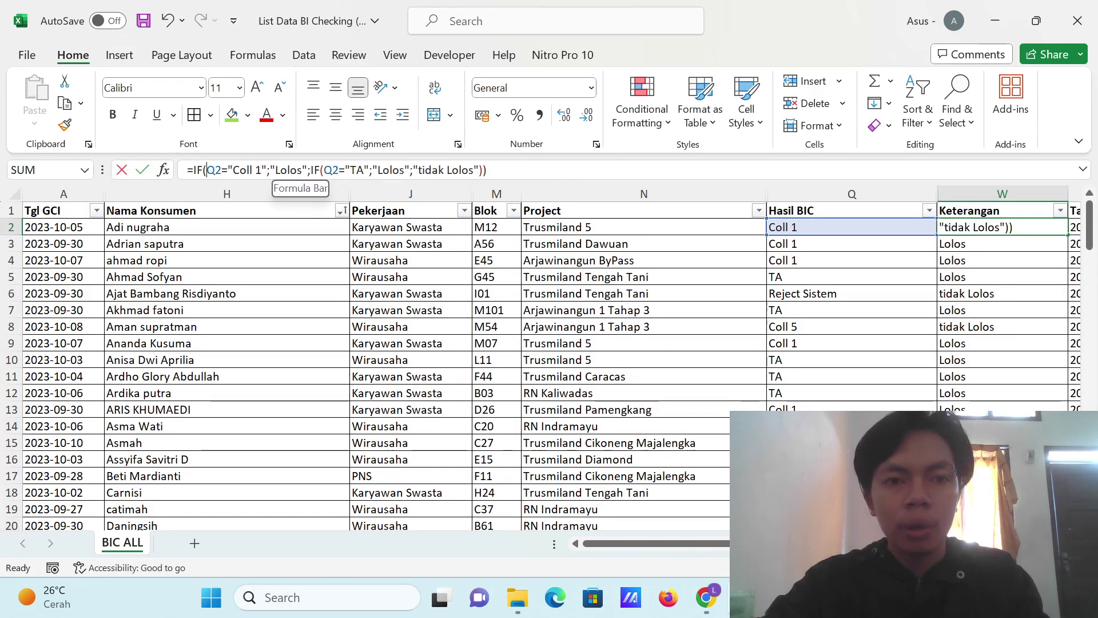
pyautogui.moveTo(221, 170); pyautogui.dragTo(233, 170)
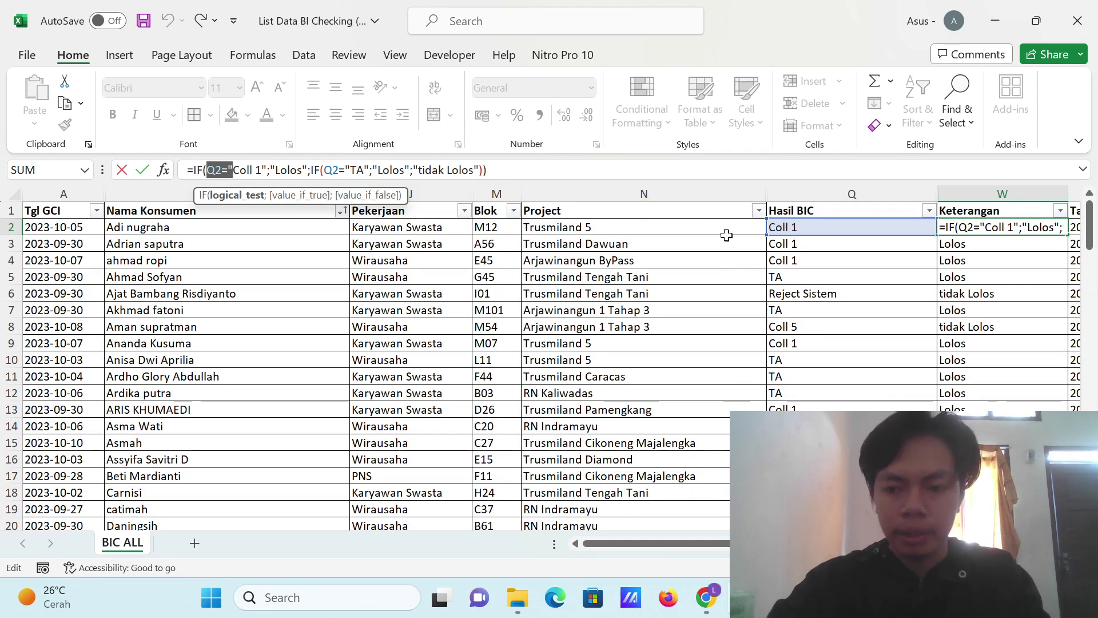
pyautogui.press('Return')
pyautogui.scroll(-10, 847, 314)
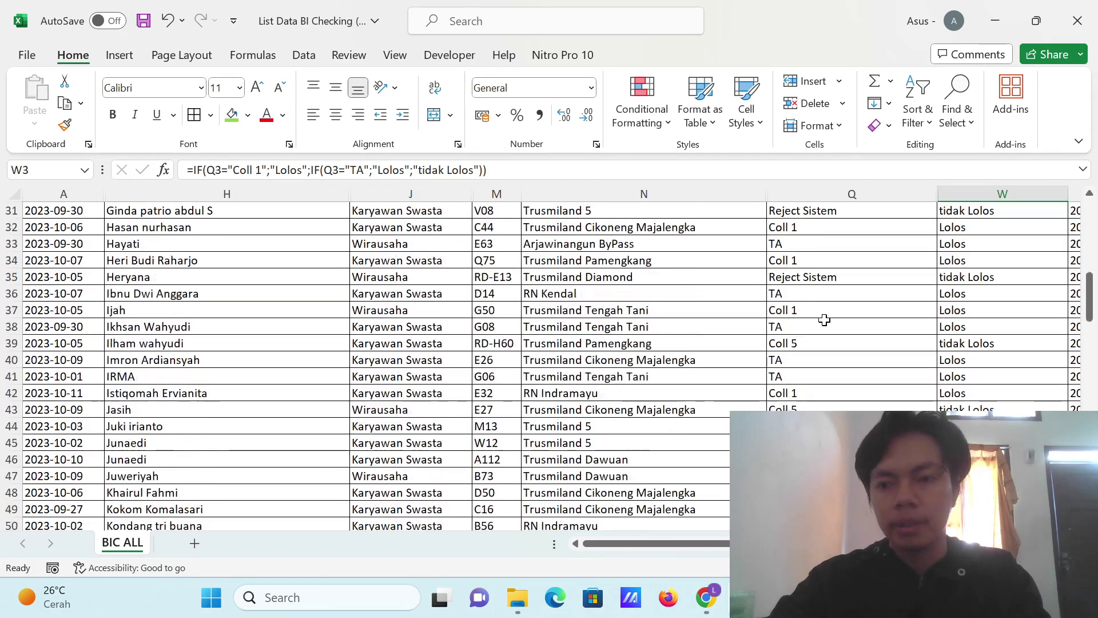
pyautogui.scroll(-19, 824, 320)
pyautogui.scroll(7, 828, 319)
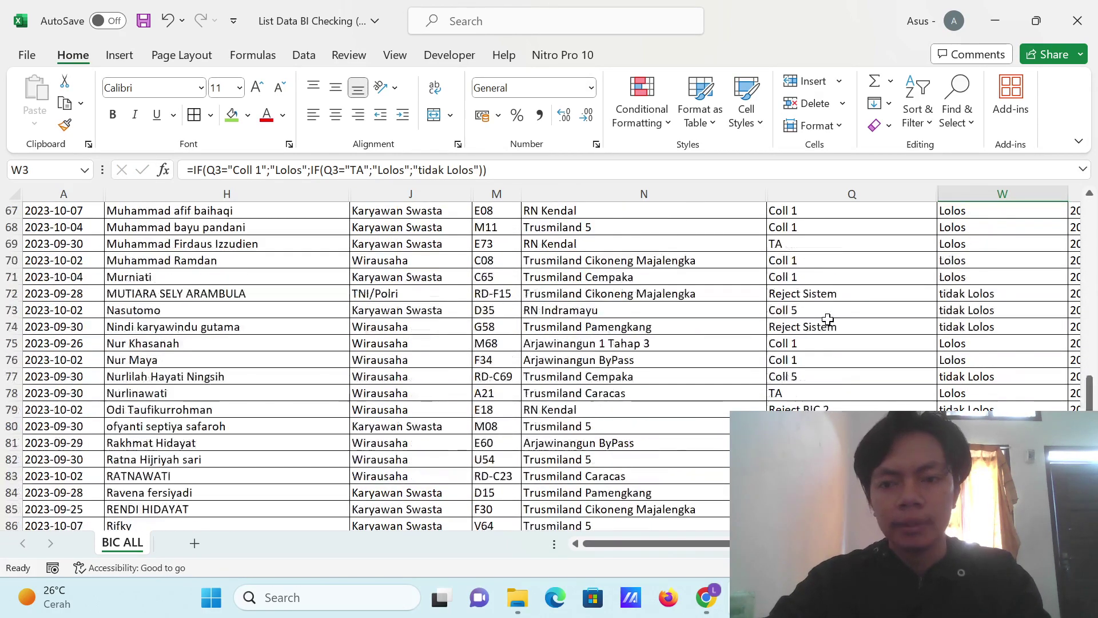
pyautogui.scroll(20, 828, 318)
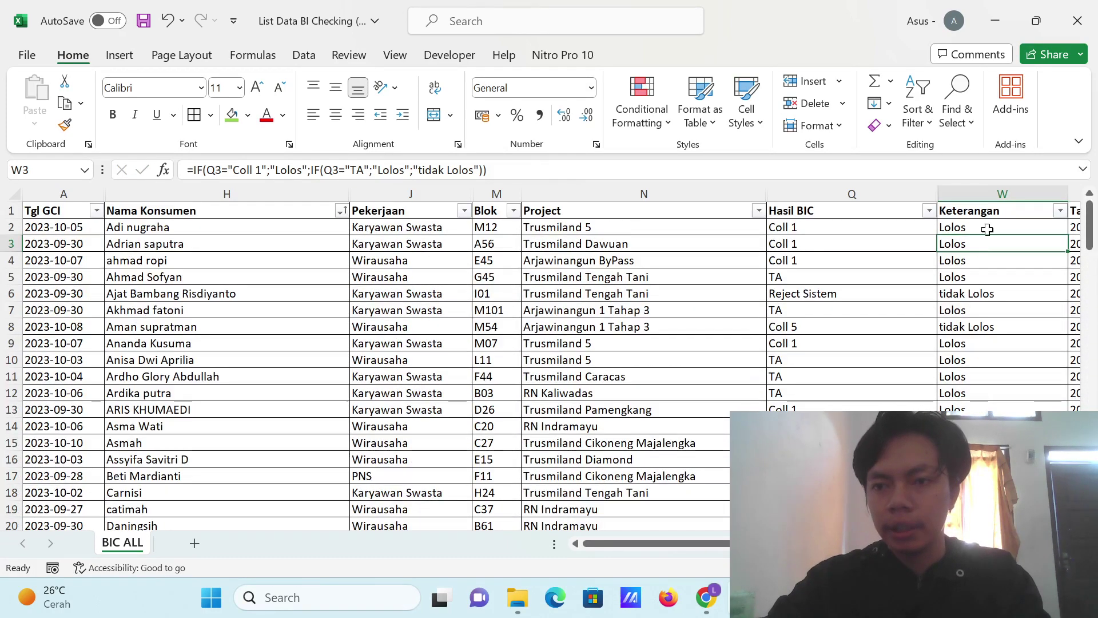
# Step: Sort the list by Keterangan from A to Z and autofit the width of column W
pyautogui.click(1060, 210)
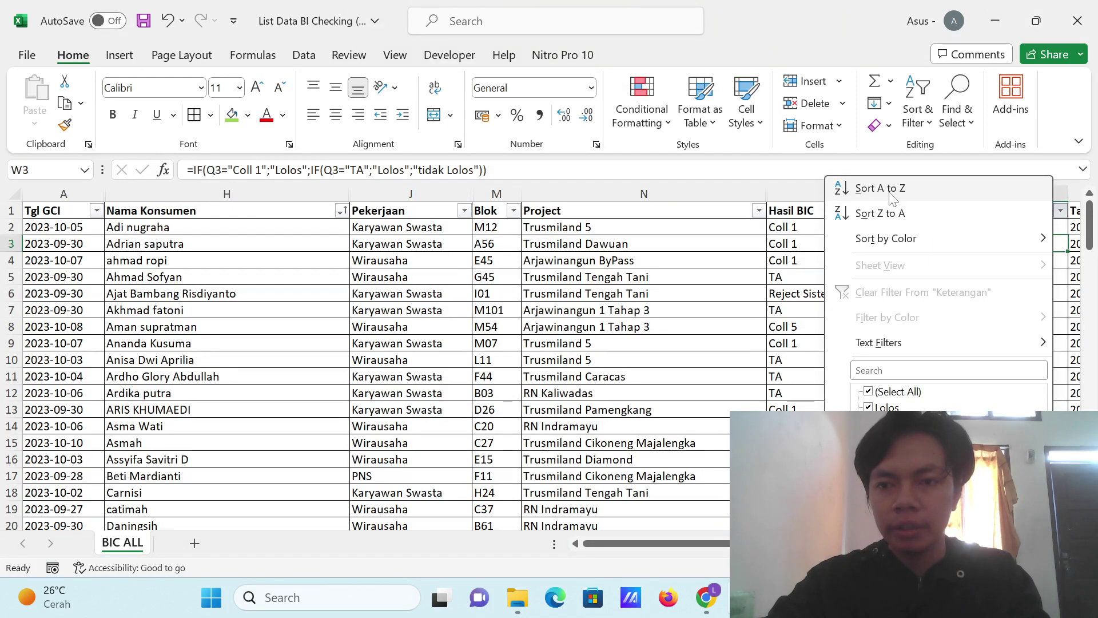
pyautogui.click(881, 188)
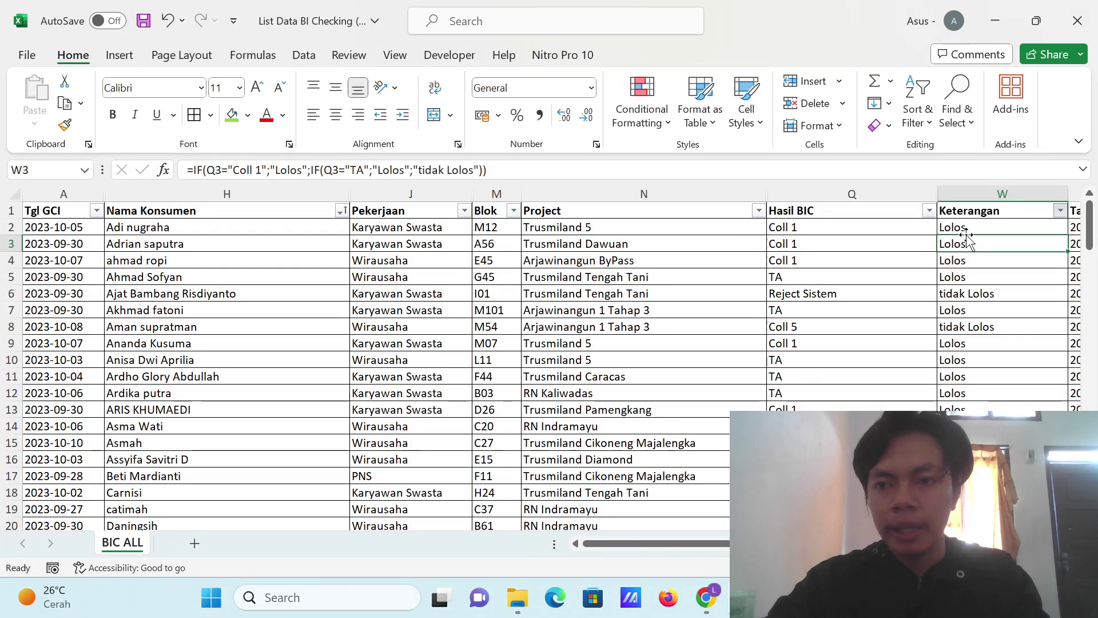
pyautogui.scroll(-13, 970, 235)
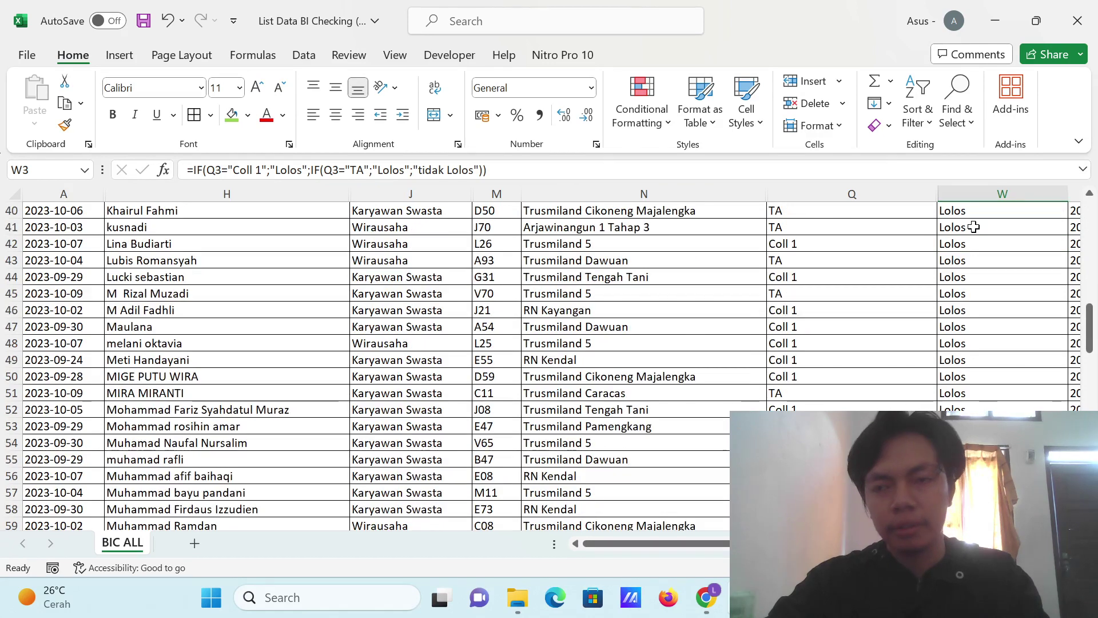
pyautogui.scroll(13, 973, 218)
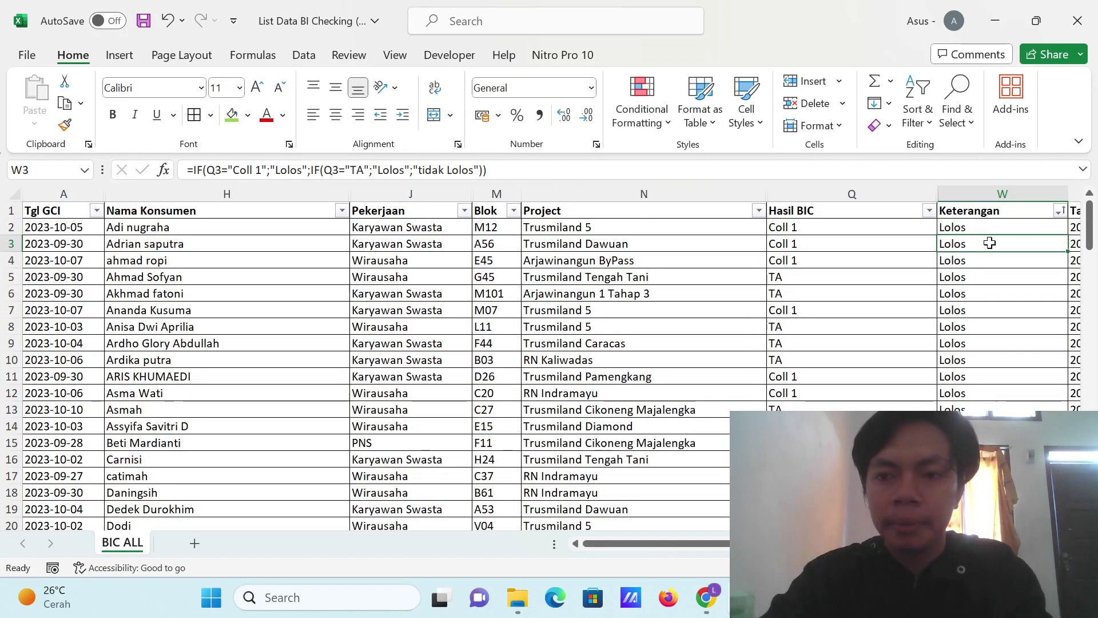
pyautogui.doubleClick(1068, 194)
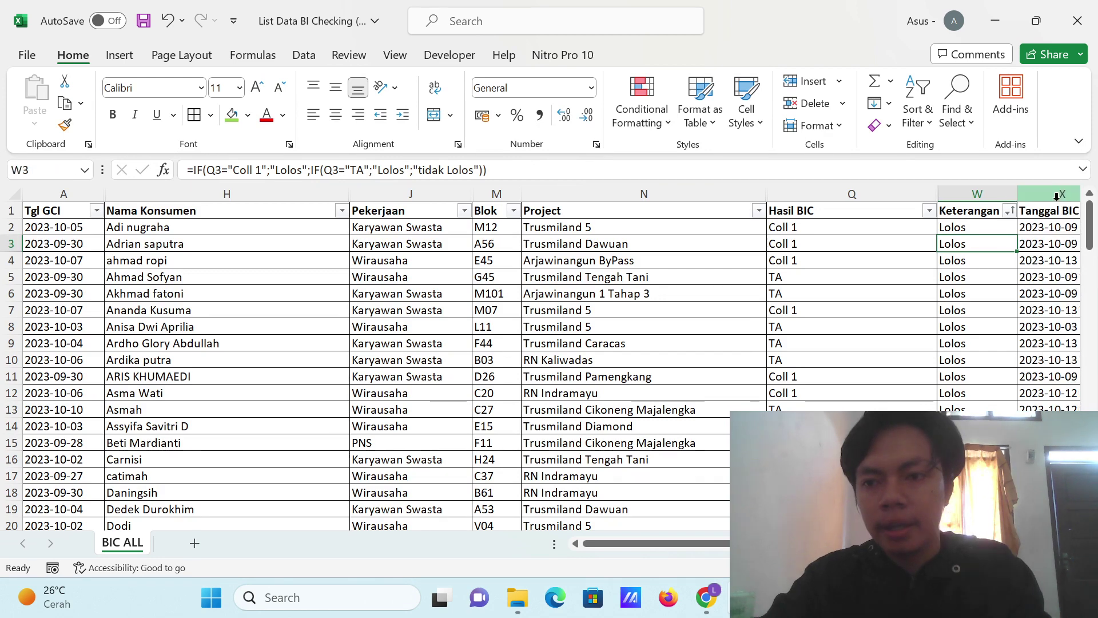
# Step: Examine the sorted list down to its last record, checking how the Keterangan values are grouped
pyautogui.scroll(-11, 976, 265)
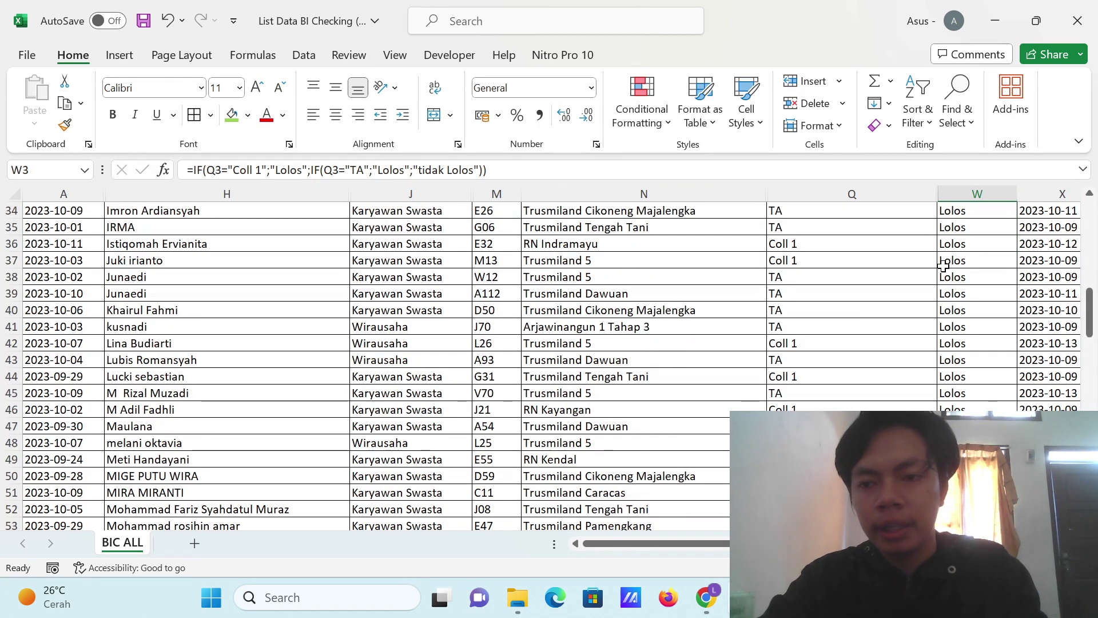
pyautogui.scroll(-15, 943, 266)
pyautogui.scroll(-13, 943, 265)
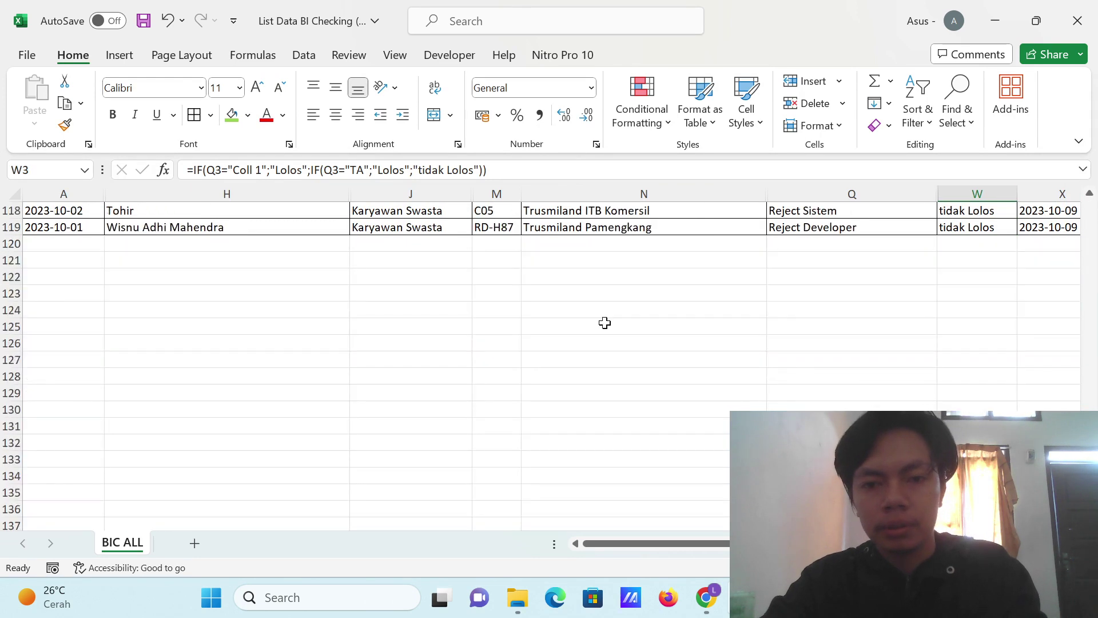
pyautogui.scroll(11, 602, 324)
pyautogui.scroll(2, 602, 324)
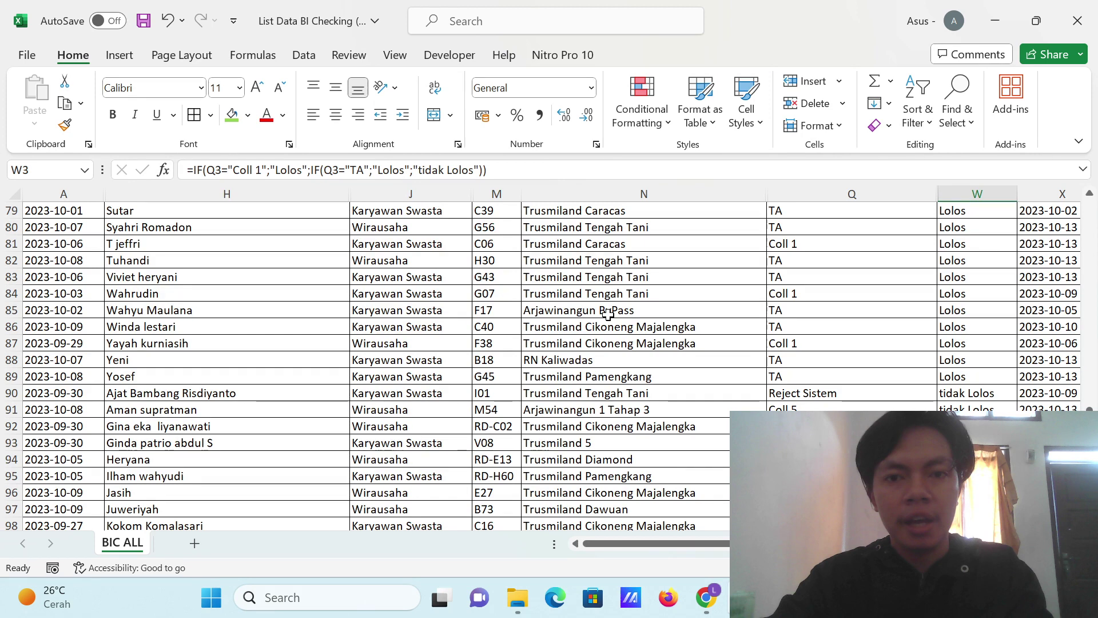
pyautogui.scroll(20, 608, 314)
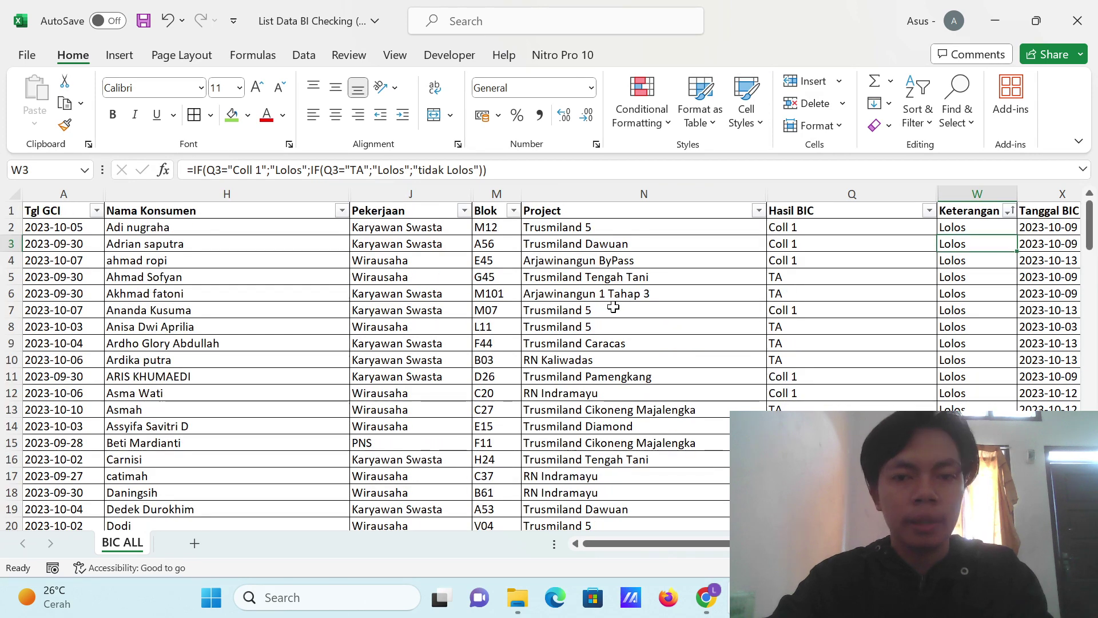